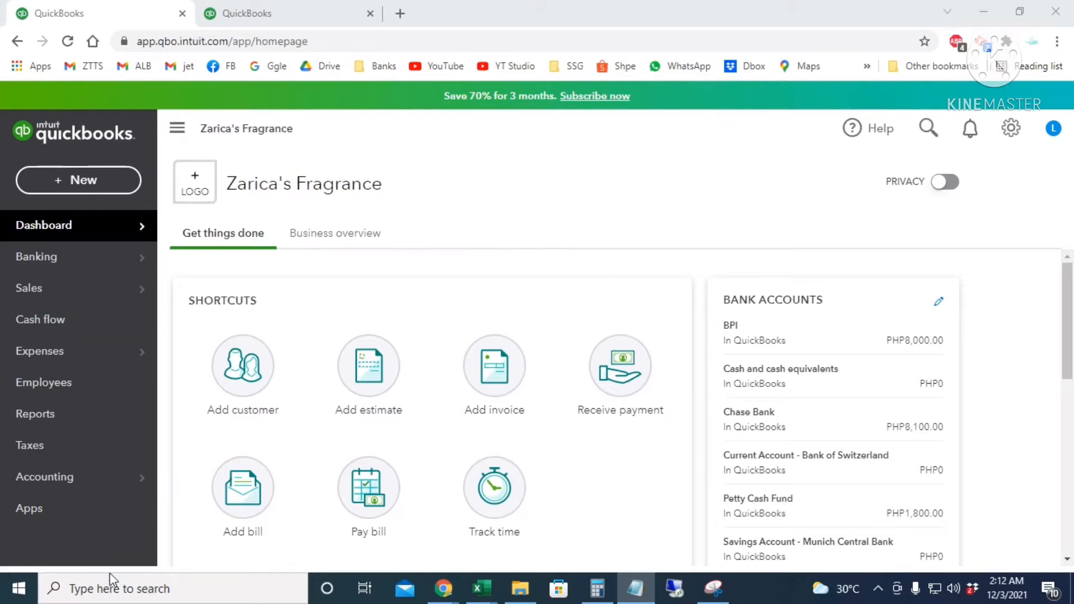
Search for "chart of acc" and open the Chart of Accounts page
{"action": "mouse_move", "coordinate": [73, 476]}
{"action": "left_click", "coordinate": [1011, 139]}
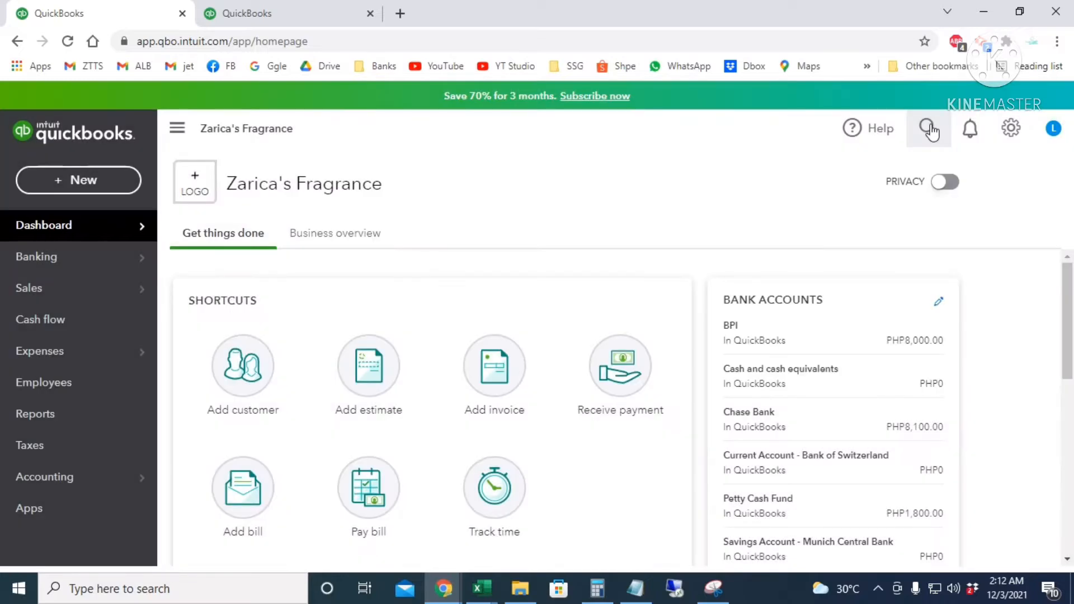
{"action": "left_click", "coordinate": [930, 128]}
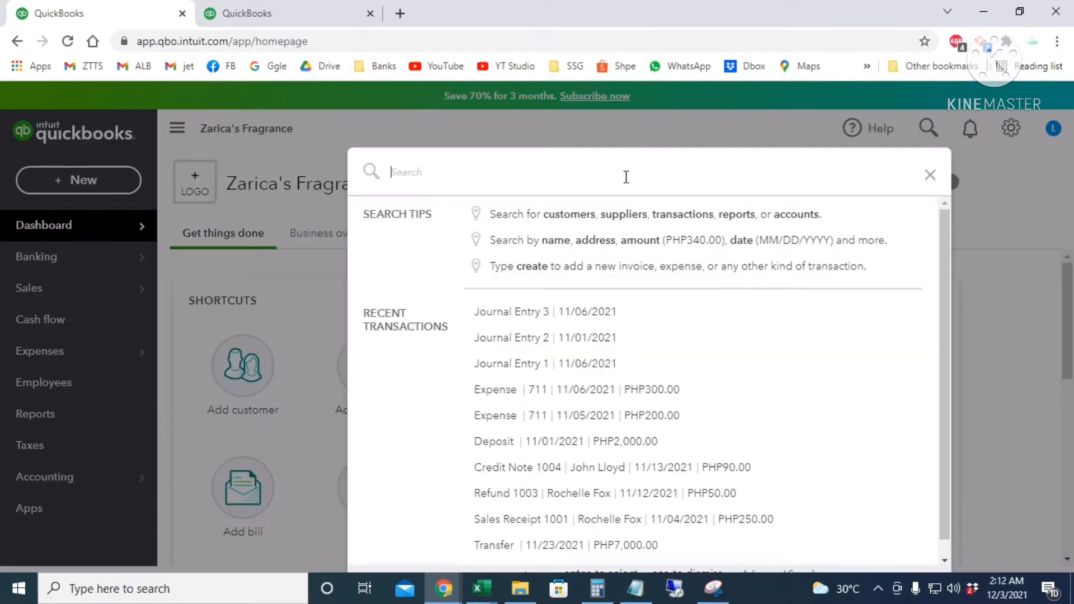
{"action": "type", "text": "dhart of acc"}
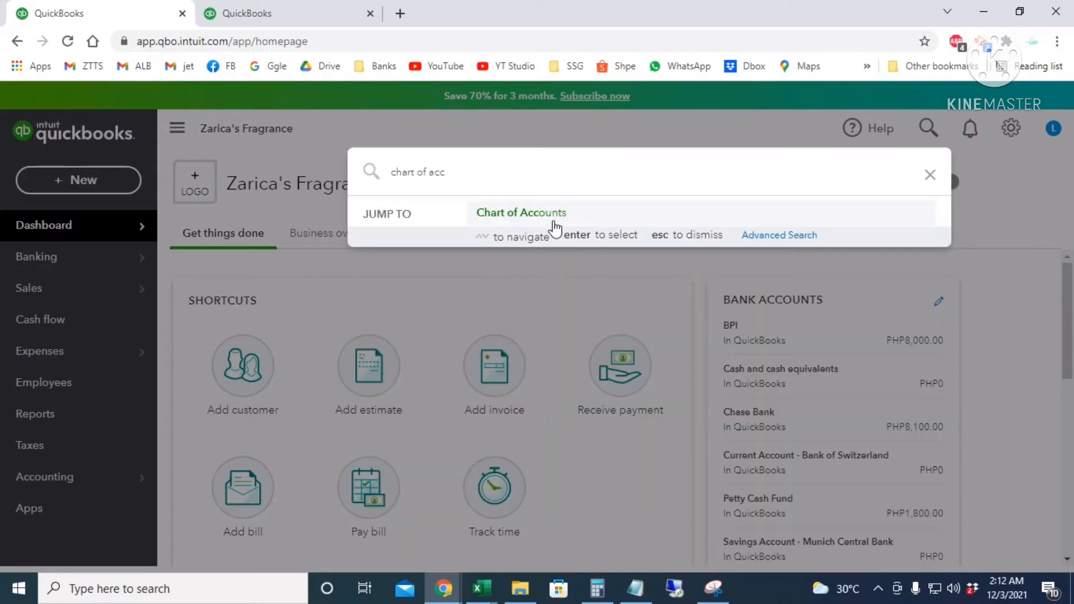
{"action": "left_click", "coordinate": [523, 215]}
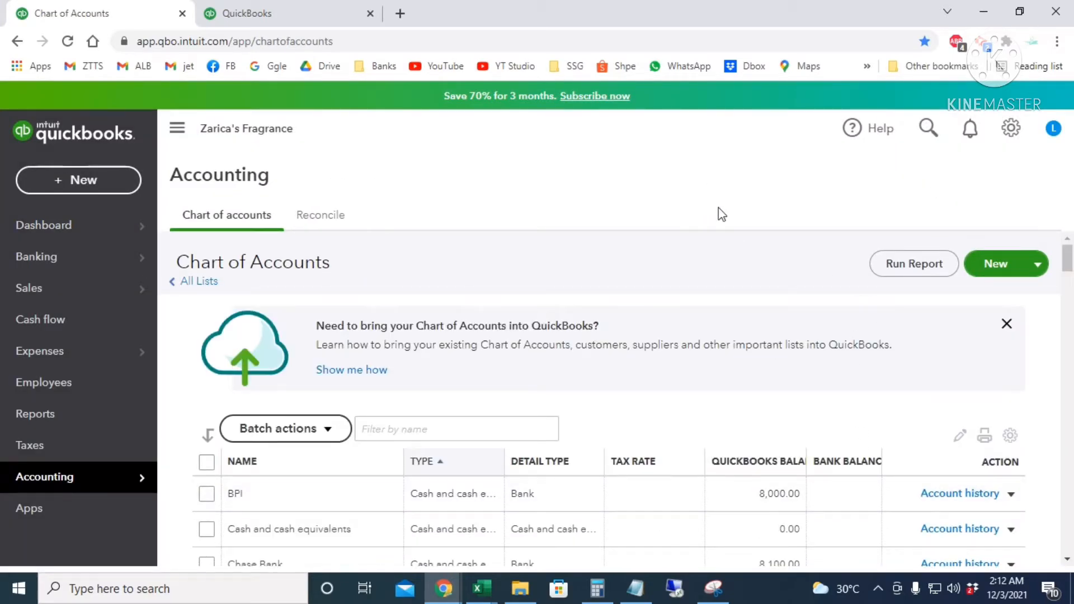
Start a new account named Metrobank, keeping the Cash and cash equivalents account type and the Bank detail type
{"action": "scroll", "coordinate": [940, 375], "scroll_direction": "down", "scroll_amount": 7}
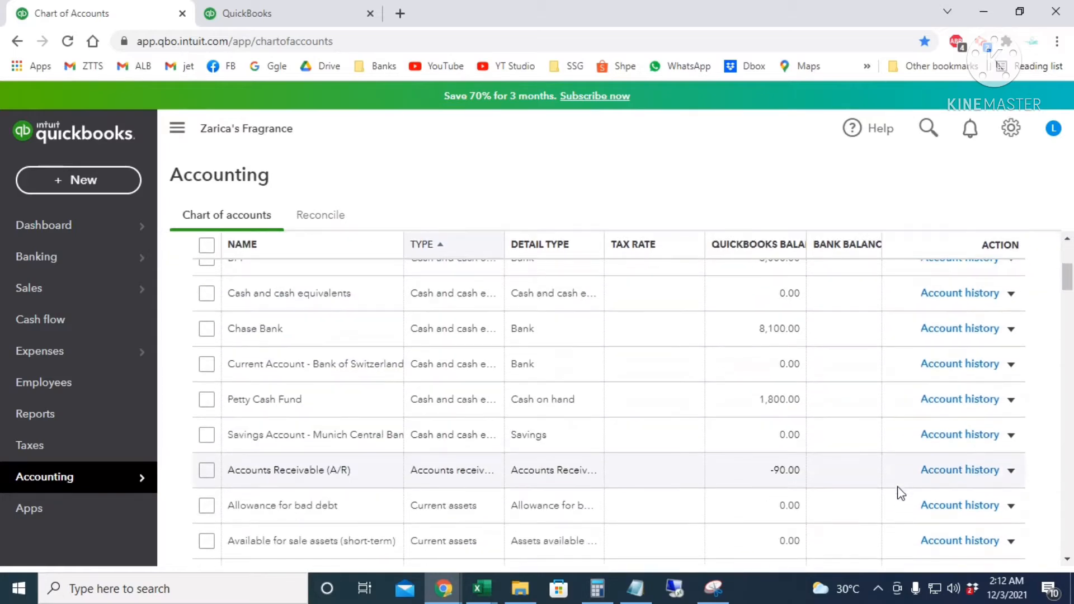
{"action": "scroll", "coordinate": [900, 500], "scroll_direction": "down", "scroll_amount": 5}
{"action": "scroll", "coordinate": [901, 500], "scroll_direction": "up", "scroll_amount": 12}
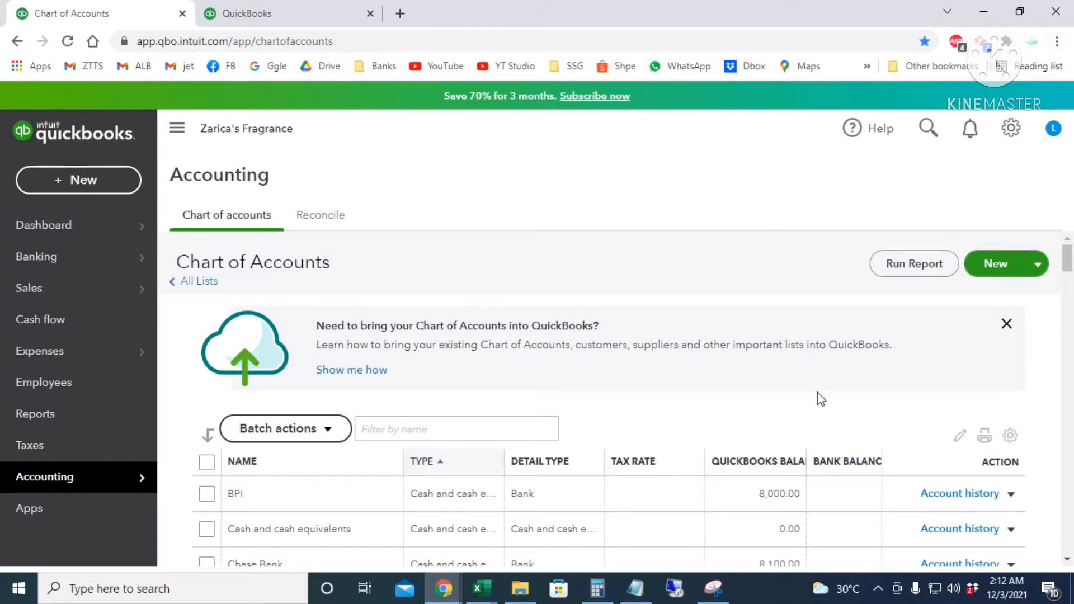
{"action": "scroll", "coordinate": [815, 398], "scroll_direction": "down", "scroll_amount": 5}
{"action": "scroll", "coordinate": [814, 451], "scroll_direction": "up", "scroll_amount": 1}
{"action": "scroll", "coordinate": [818, 450], "scroll_direction": "up", "scroll_amount": 4}
{"action": "left_click", "coordinate": [995, 264]}
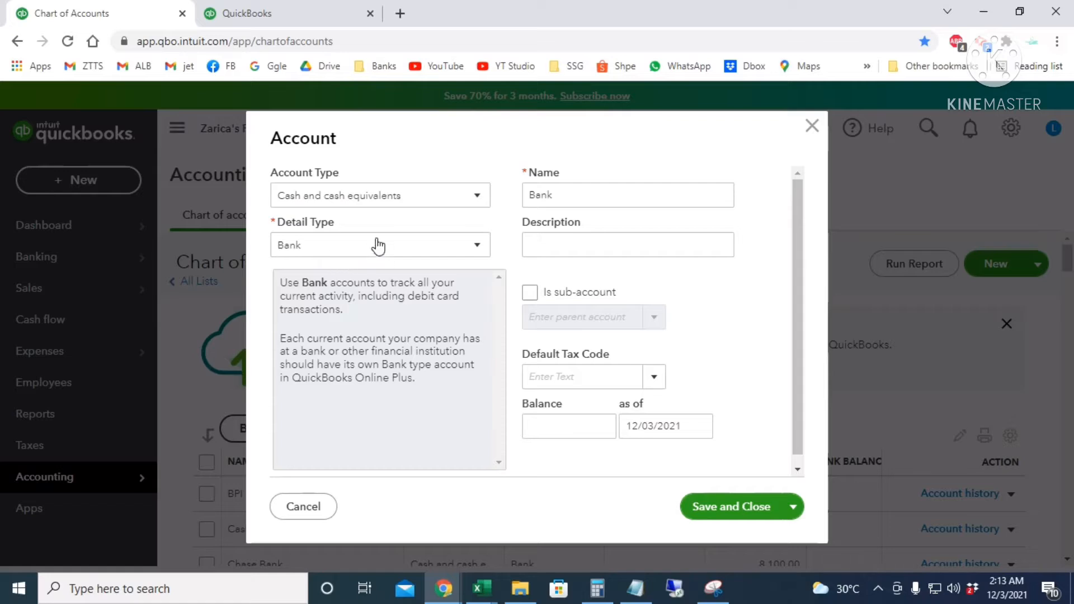
{"action": "left_click", "coordinate": [426, 202]}
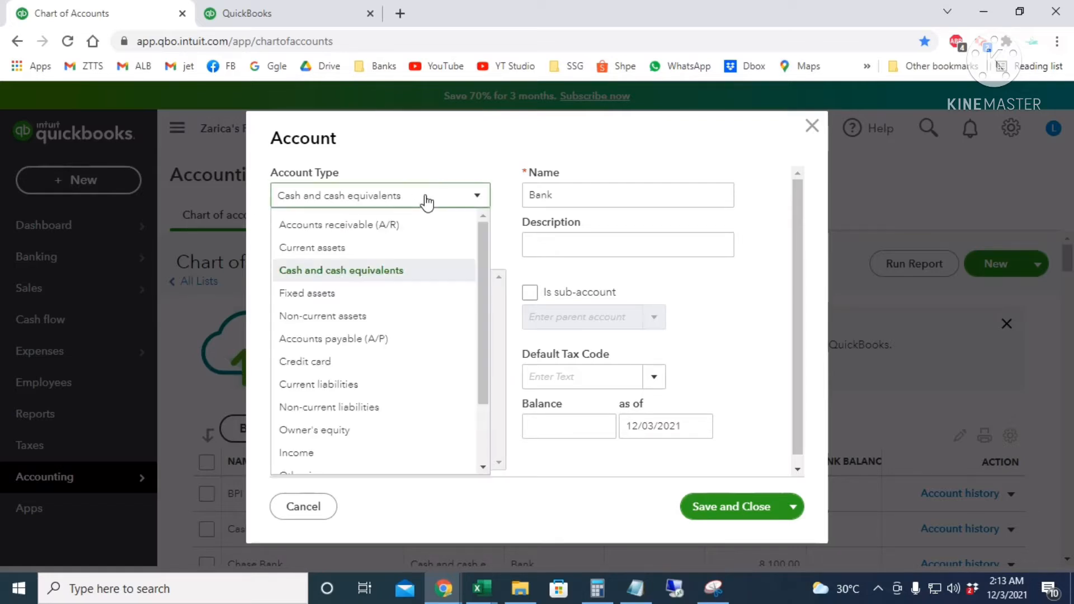
{"action": "left_click", "coordinate": [427, 203]}
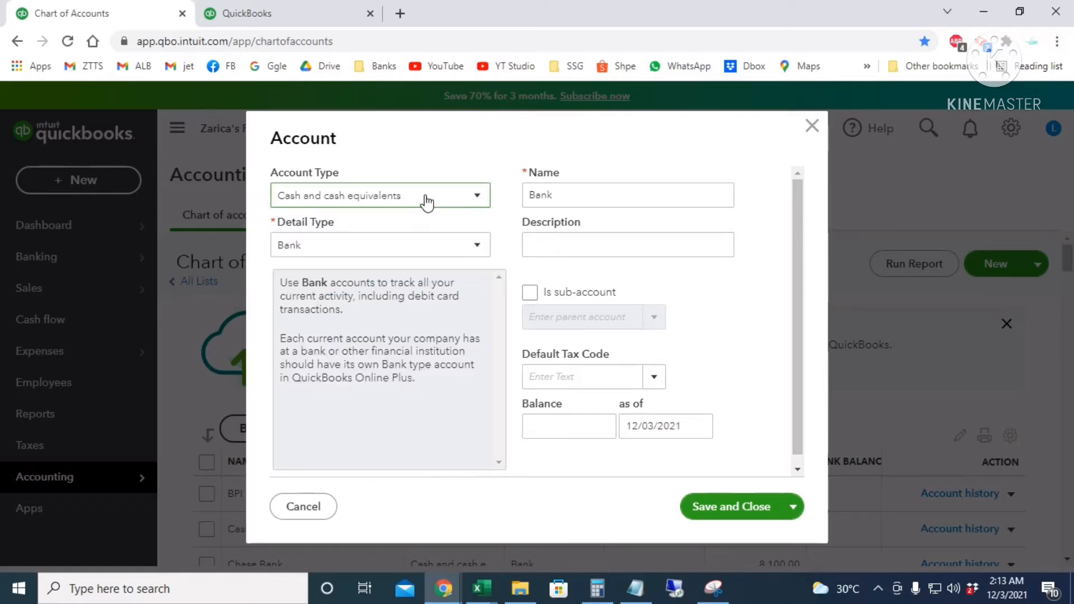
{"action": "left_click", "coordinate": [424, 247]}
{"action": "left_click", "coordinate": [424, 246]}
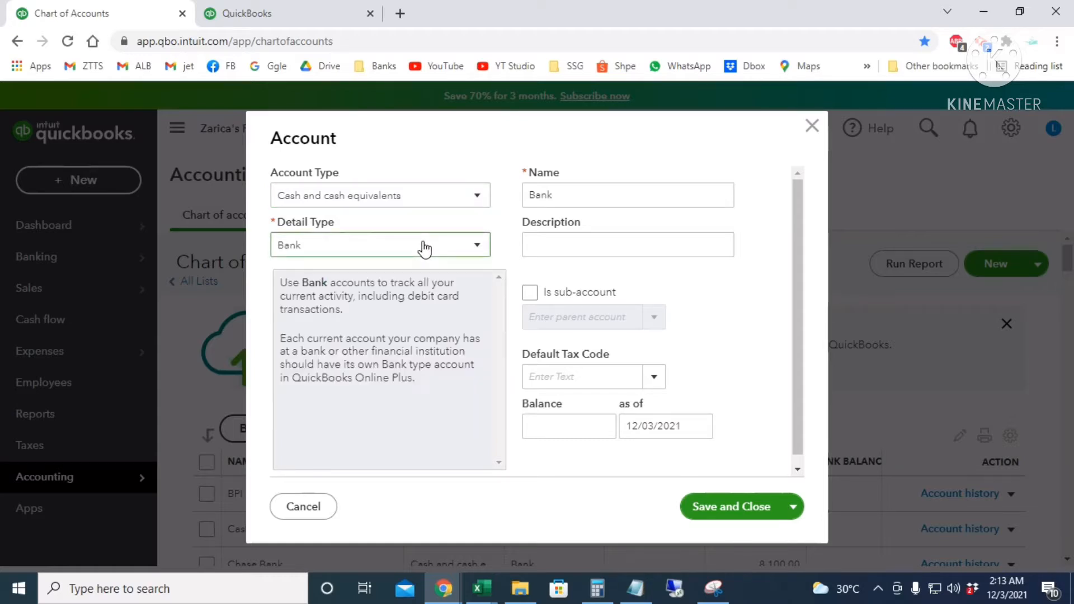
{"action": "left_click_drag", "start_coordinate": [566, 197], "coordinate": [497, 212]}
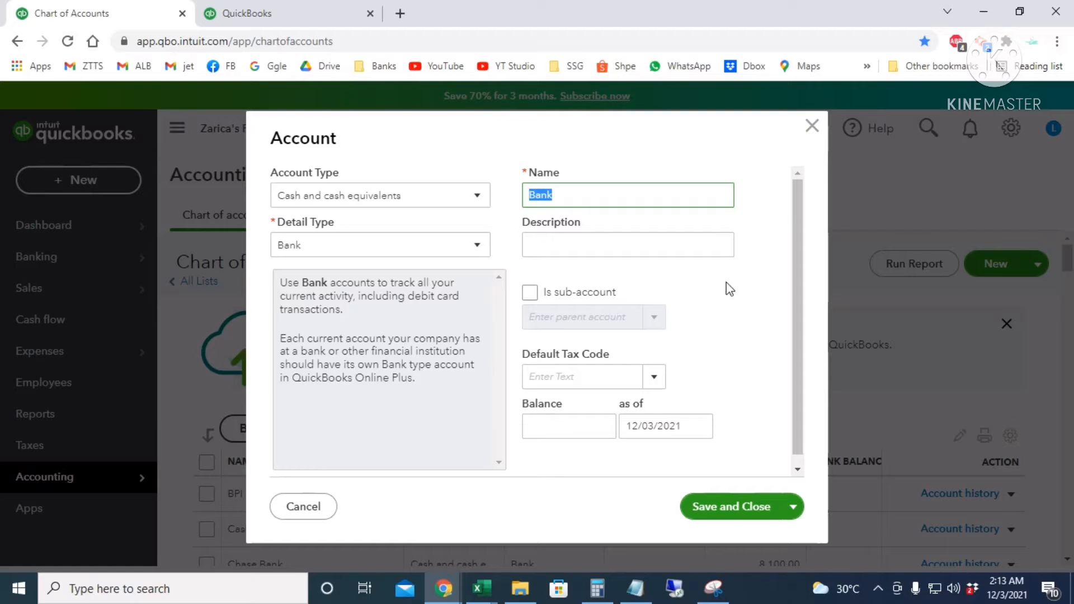
{"action": "type", "text": "Metrobank"}
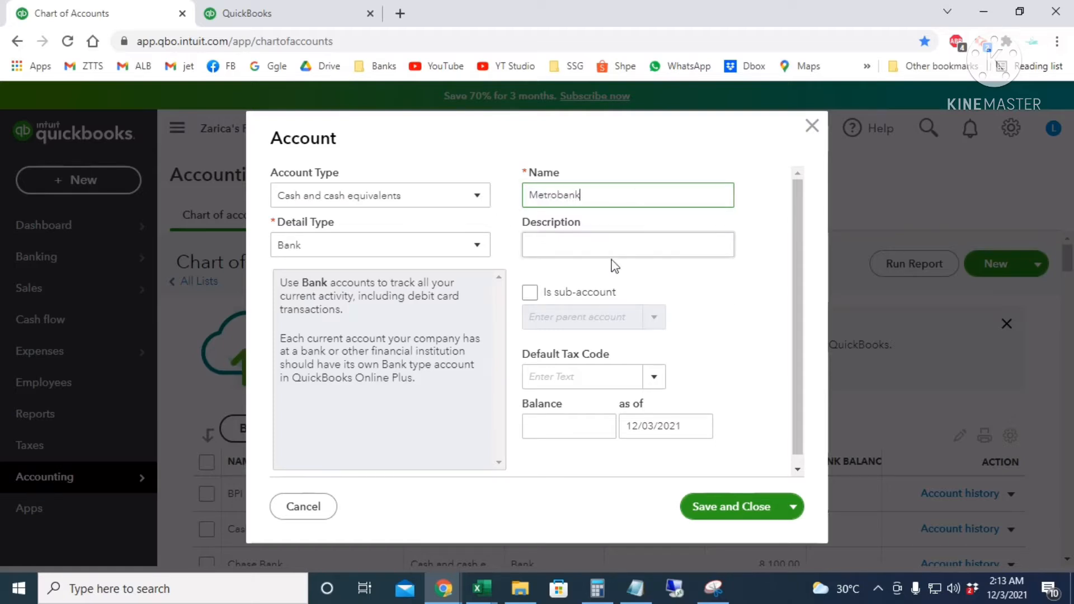
{"action": "left_click", "coordinate": [573, 246]}
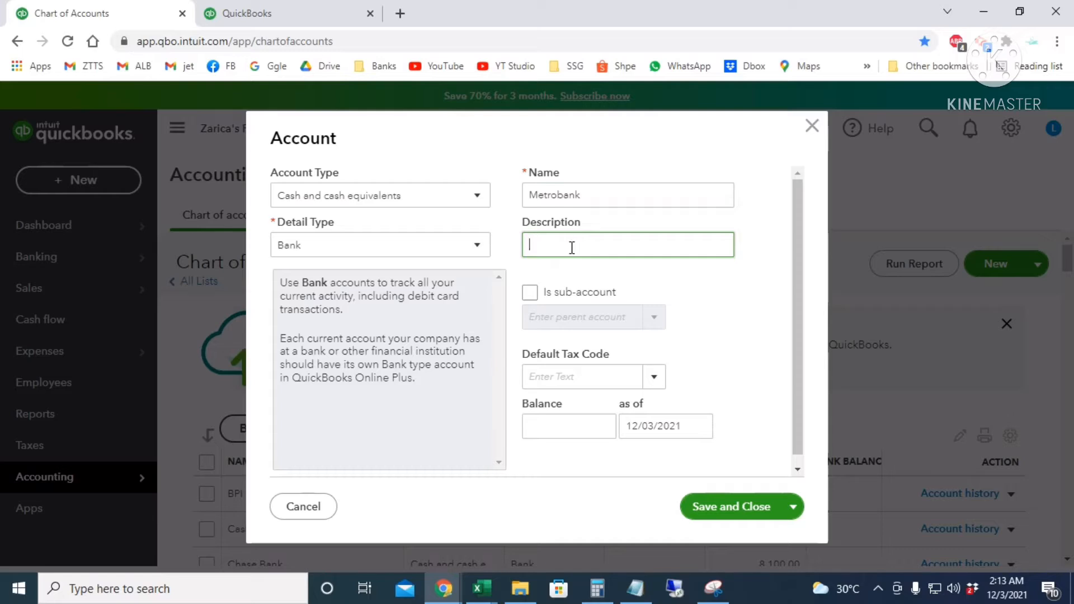
{"action": "left_click", "coordinate": [532, 297]}
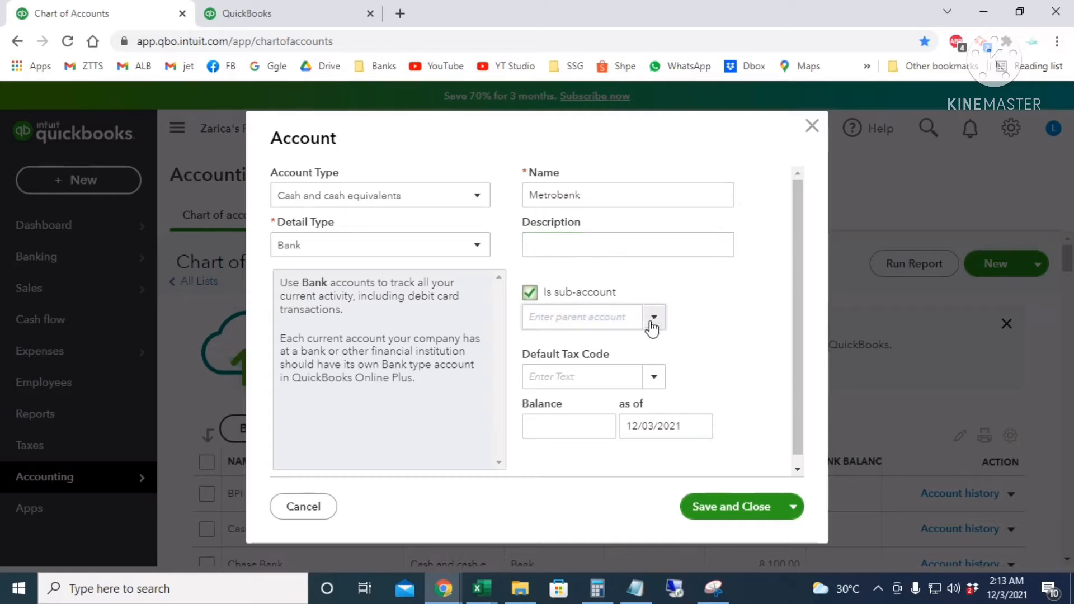
{"action": "left_click", "coordinate": [652, 319]}
{"action": "left_click", "coordinate": [530, 292]}
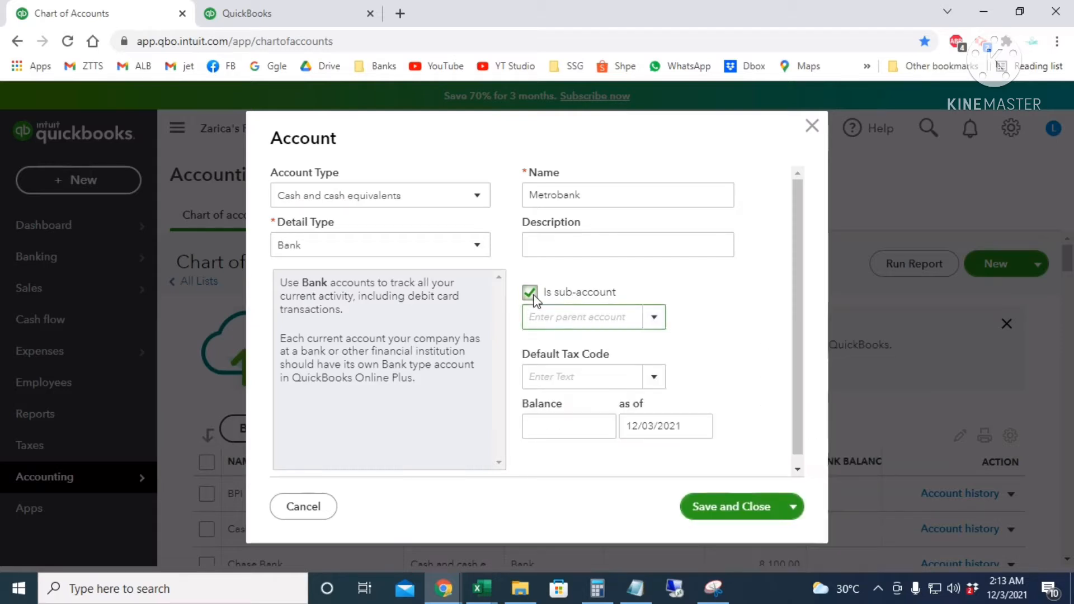
{"action": "left_click", "coordinate": [530, 292]}
{"action": "left_click", "coordinate": [611, 380]}
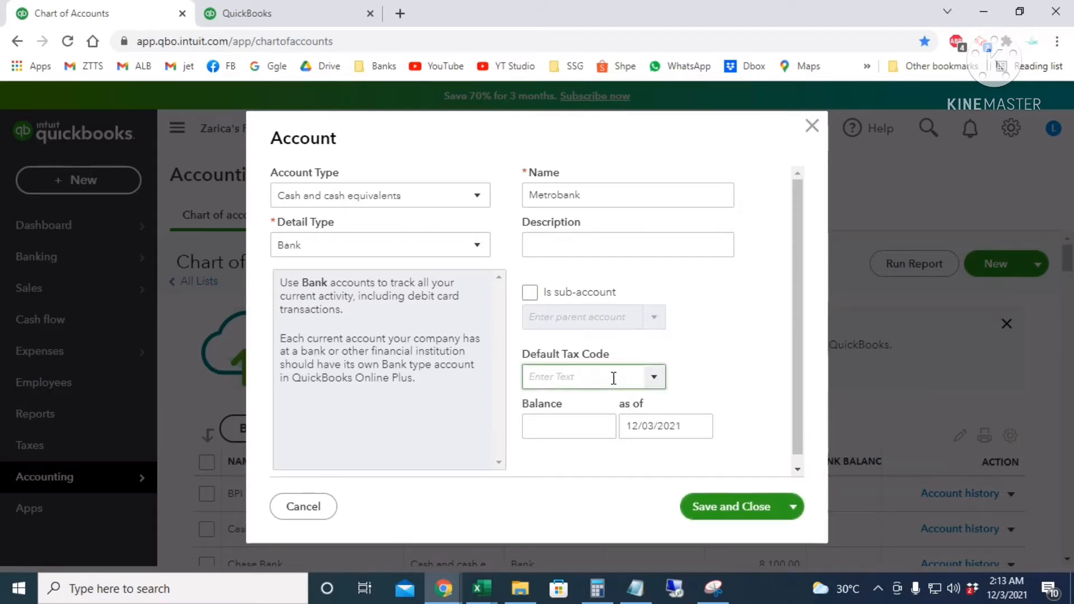
{"action": "left_click", "coordinate": [655, 380]}
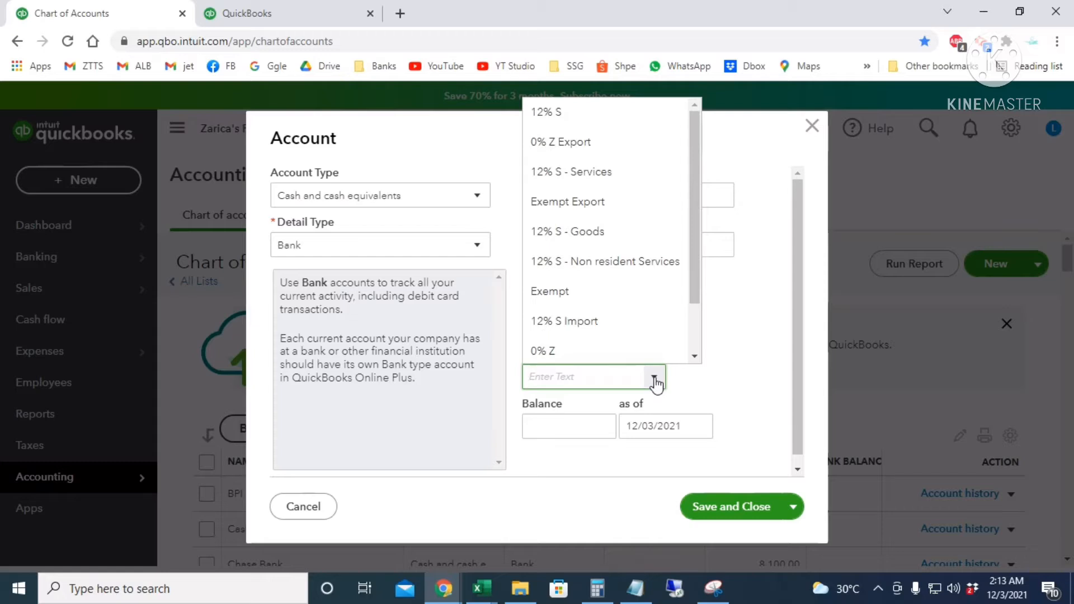
{"action": "left_click", "coordinate": [654, 381]}
Set the Metrobank account's opening balance to 10,500 as of 11/01/2021 and save the account
{"action": "left_click", "coordinate": [581, 422]}
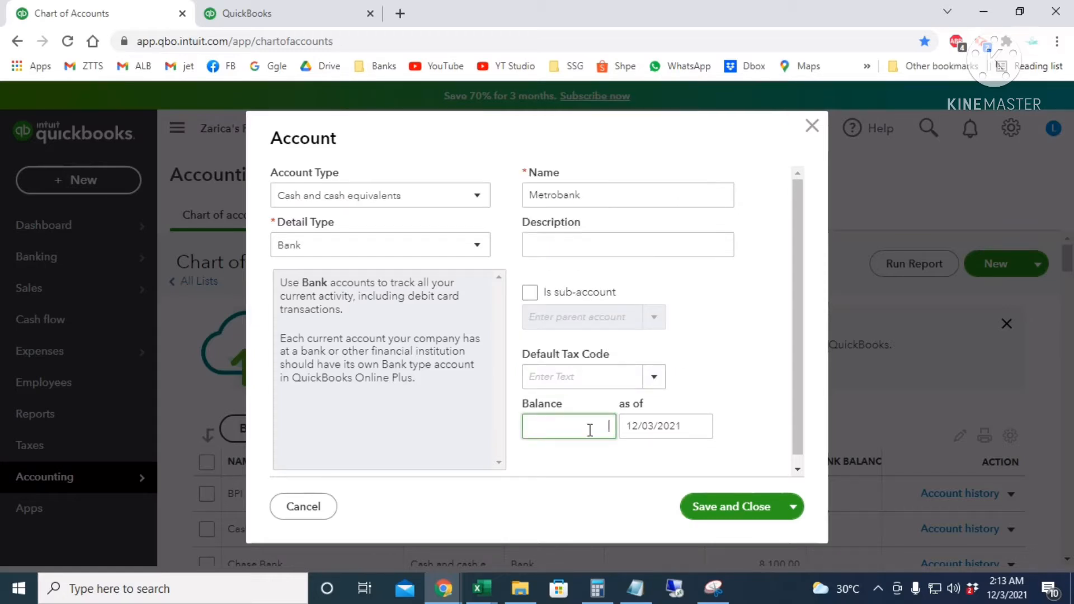
{"action": "type", "text": "10500"}
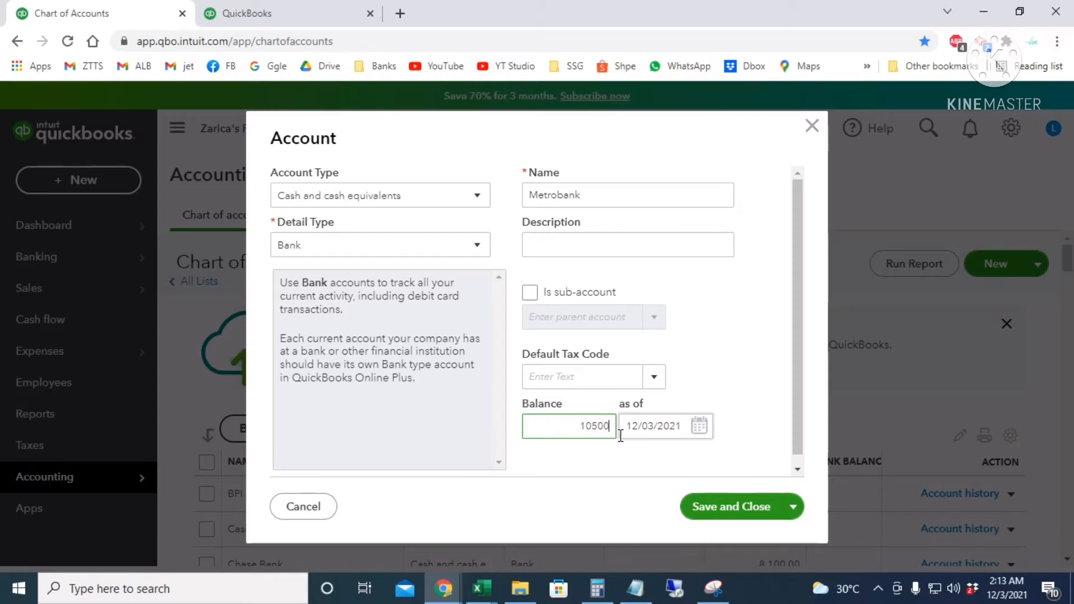
{"action": "left_click", "coordinate": [620, 435]}
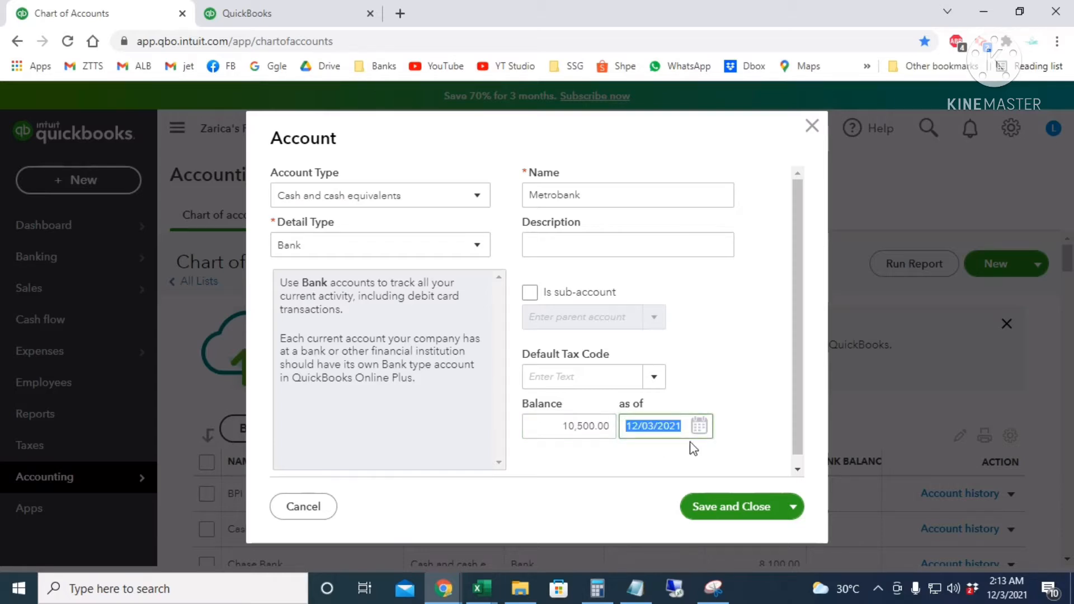
{"action": "left_click", "coordinate": [698, 428]}
{"action": "left_click", "coordinate": [636, 228]}
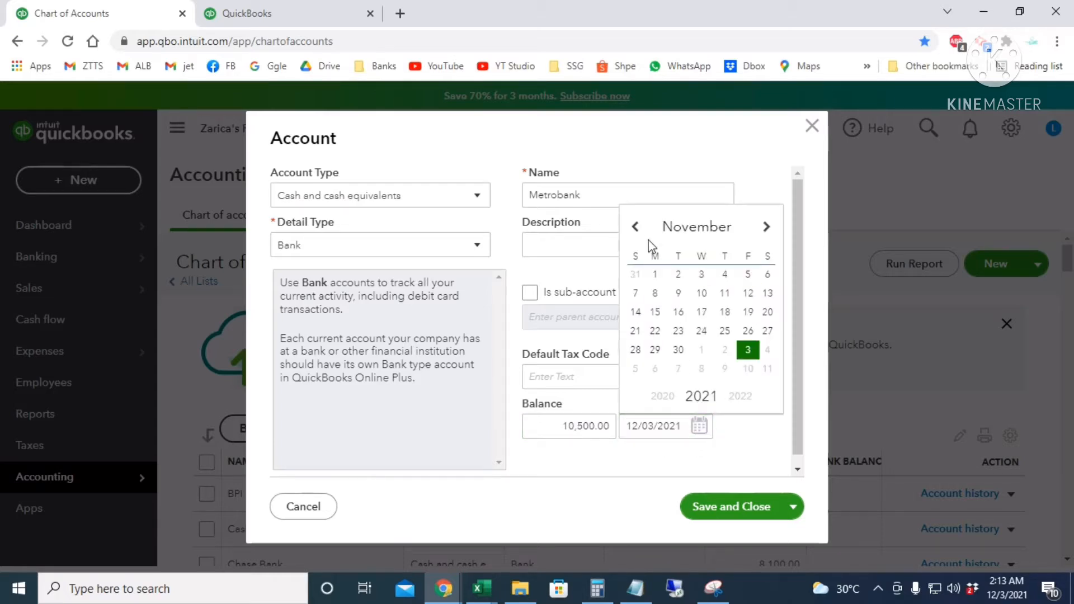
{"action": "left_click", "coordinate": [656, 274]}
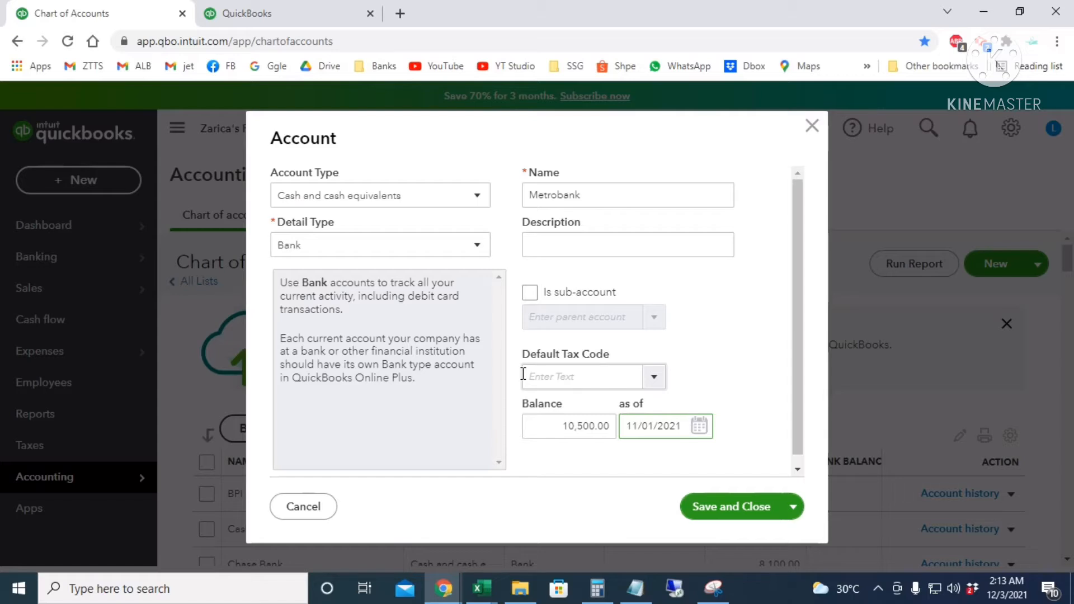
{"action": "left_click", "coordinate": [717, 509]}
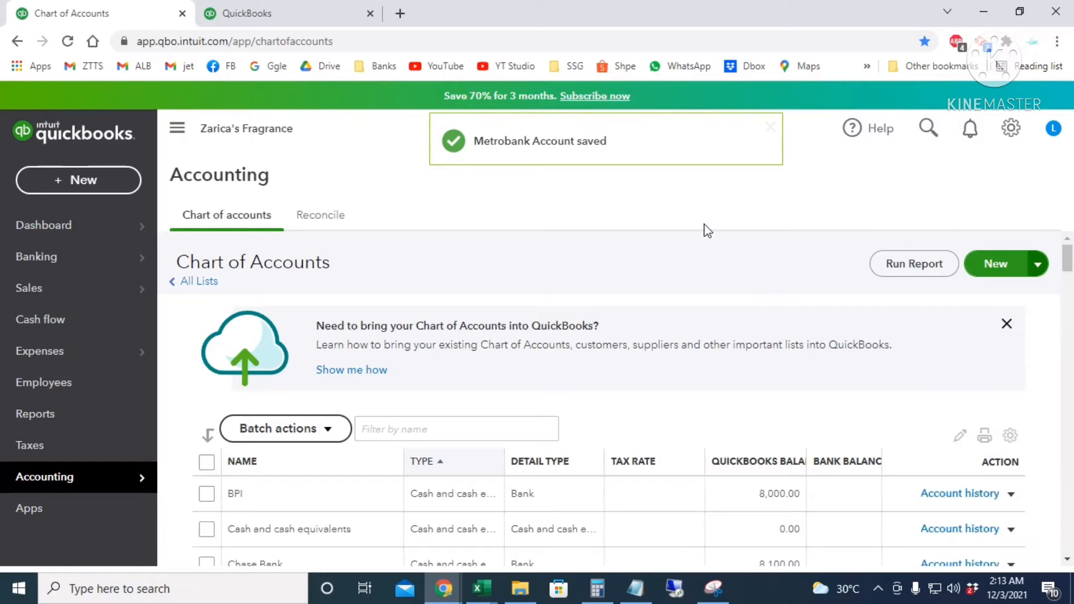
Edit the BPI account, rename it BPI Commercial Bank and save the change
{"action": "left_click", "coordinate": [1012, 498]}
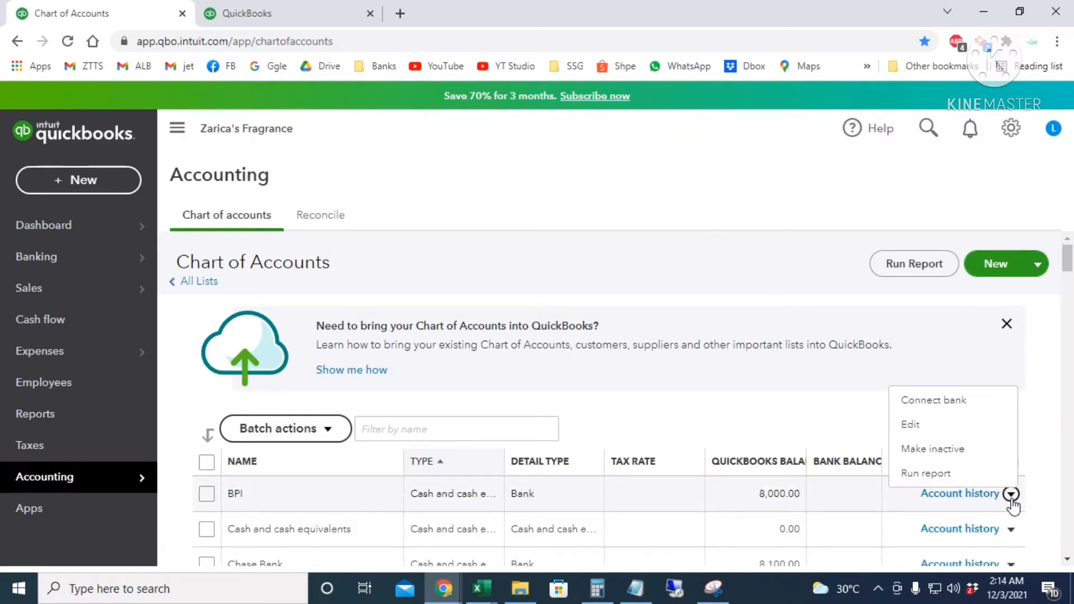
{"action": "left_click", "coordinate": [937, 429]}
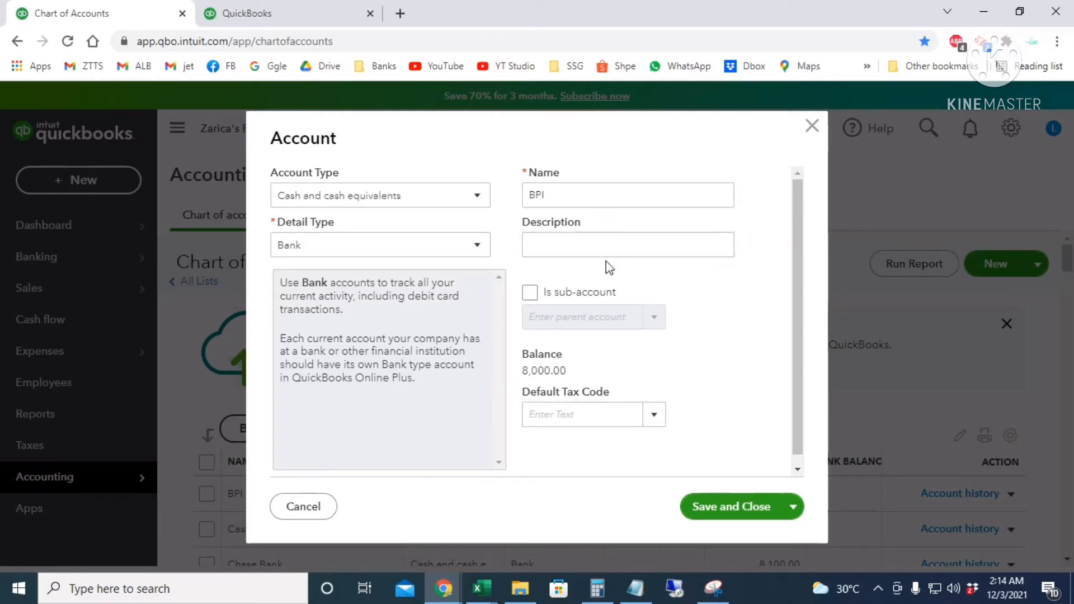
{"action": "double_click", "coordinate": [624, 199]}
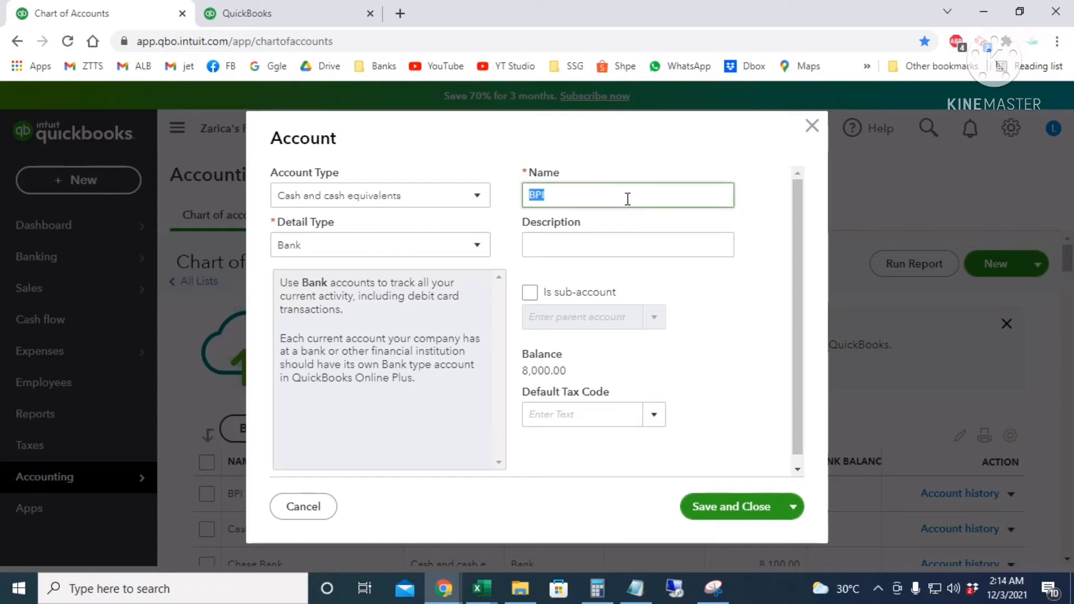
{"action": "left_click", "coordinate": [627, 199]}
{"action": "type", "text": "Commercial Bank"}
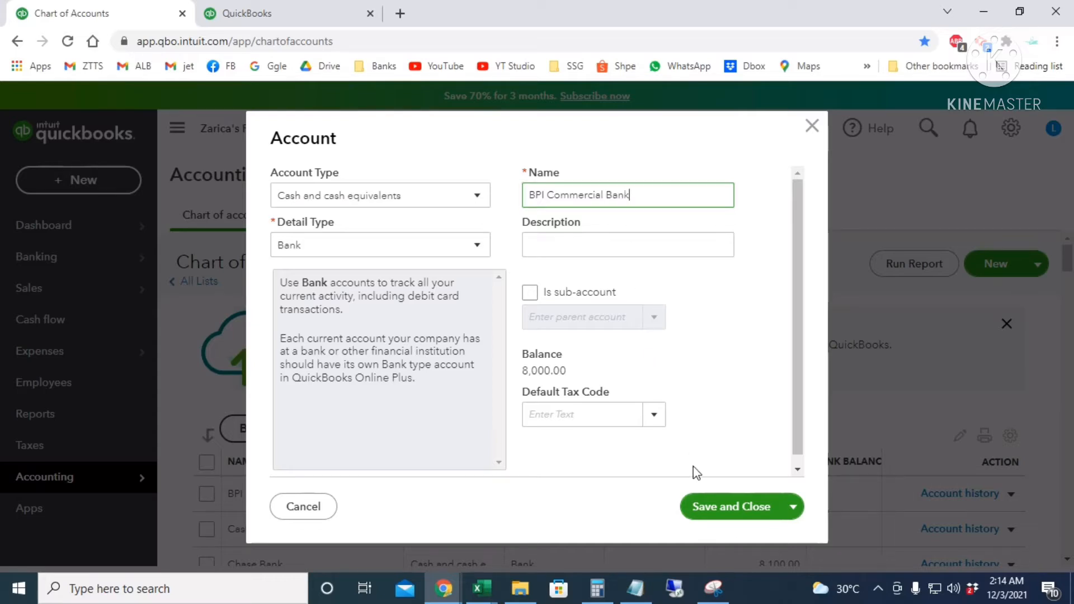
{"action": "left_click", "coordinate": [730, 508]}
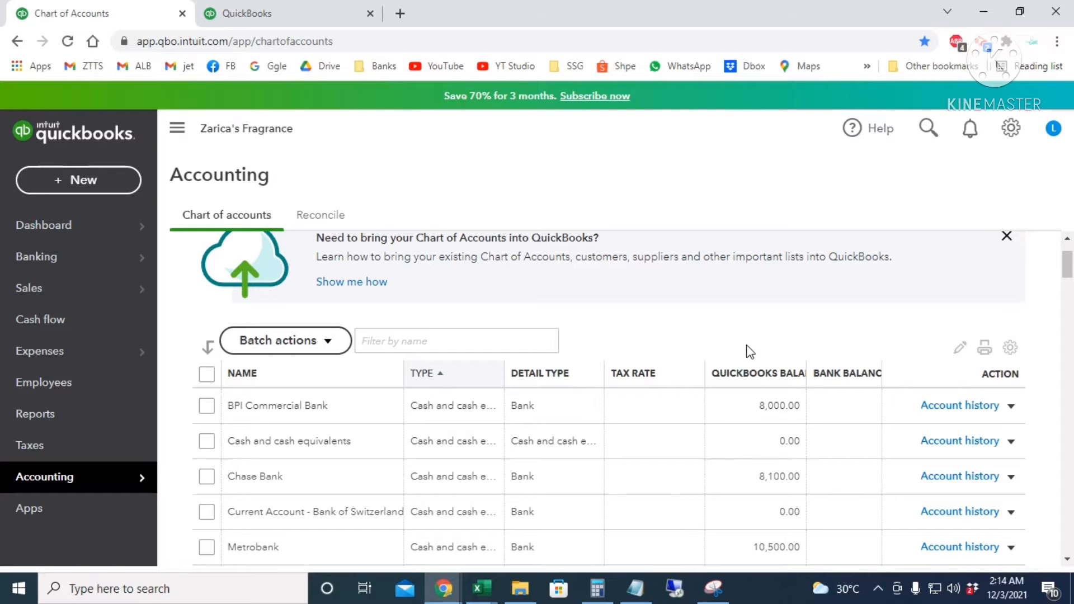
Try sorting the account list by name and by bank balance, and return it to sorting by type
{"action": "scroll", "coordinate": [750, 307], "scroll_direction": "down", "scroll_amount": 2}
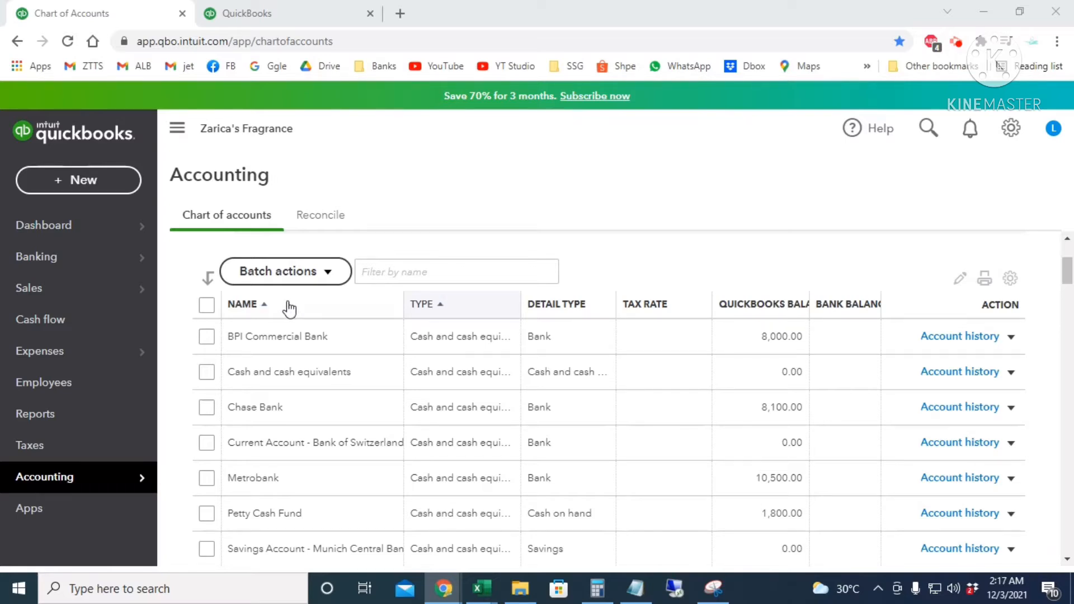
{"action": "left_click", "coordinate": [289, 308]}
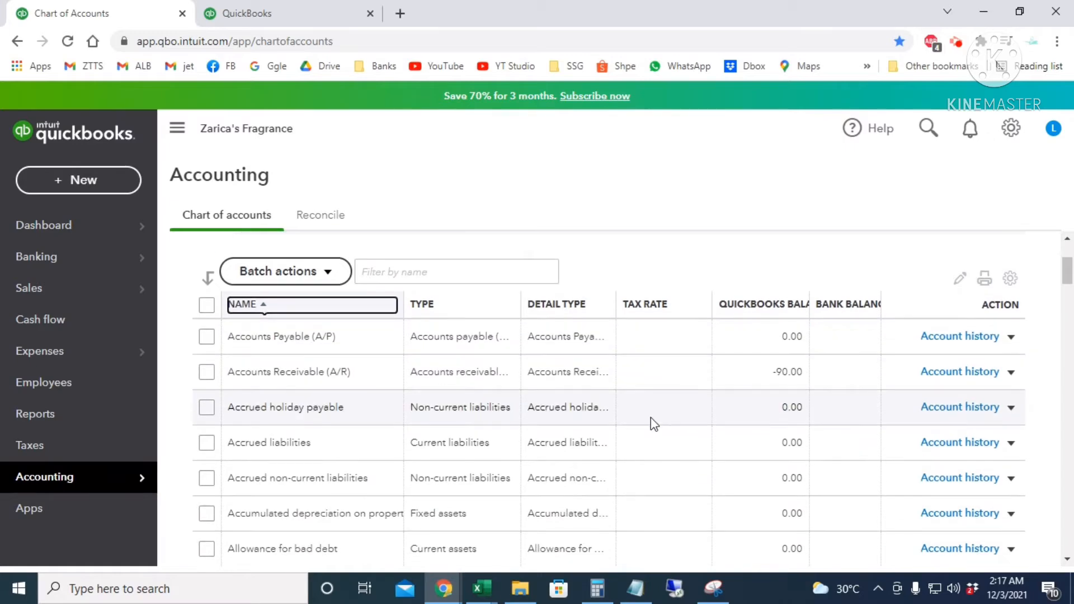
{"action": "left_click", "coordinate": [847, 306]}
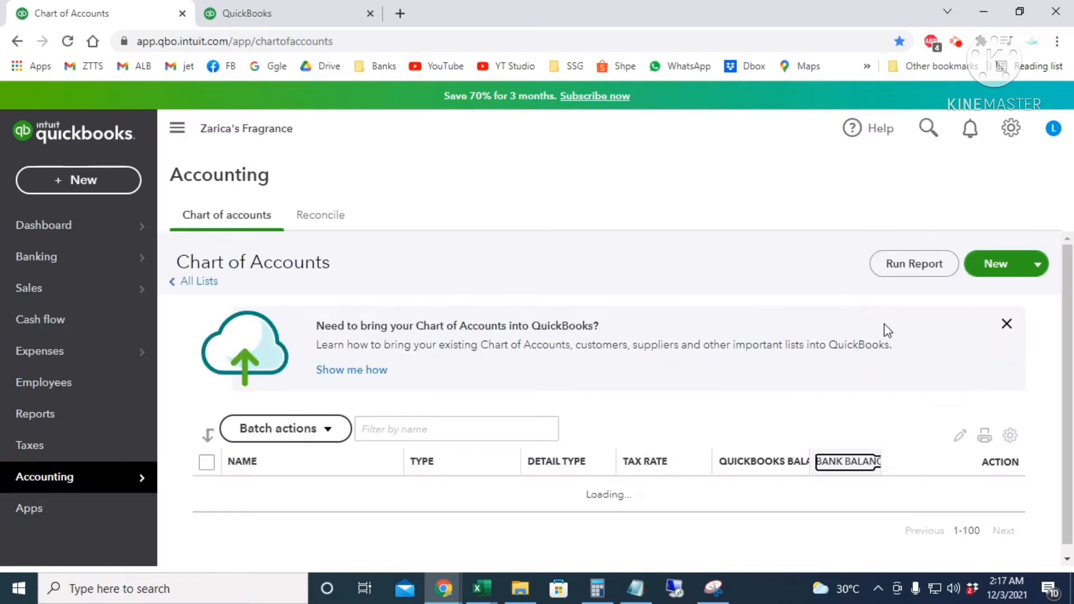
{"action": "scroll", "coordinate": [845, 457], "scroll_direction": "down", "scroll_amount": 5}
{"action": "scroll", "coordinate": [844, 458], "scroll_direction": "up", "scroll_amount": 10}
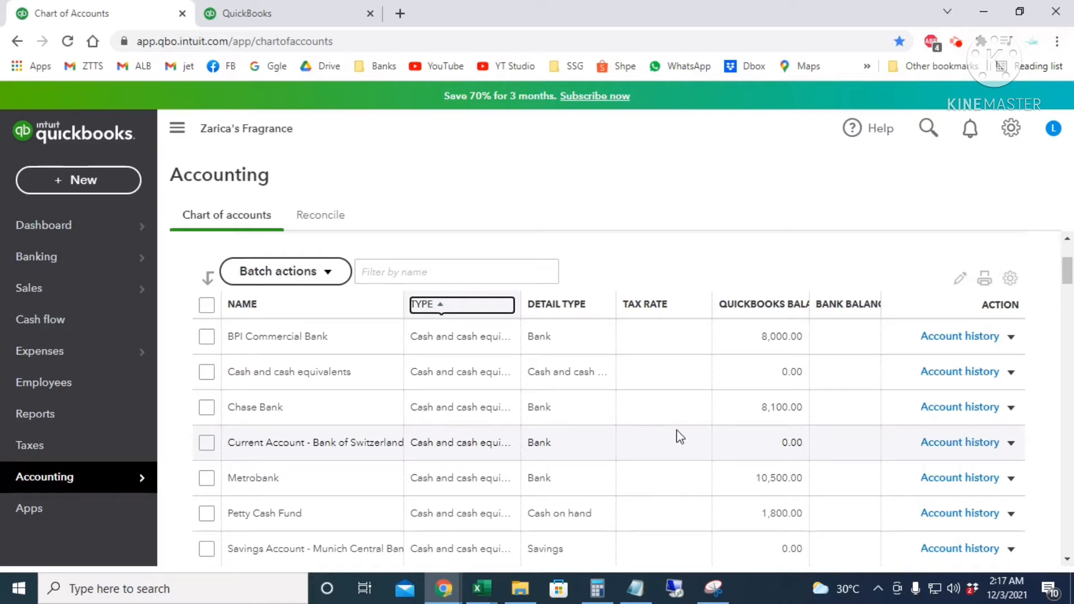
Run the account report for BPI Commercial Bank and review its transactions
{"action": "left_click", "coordinate": [1011, 337]}
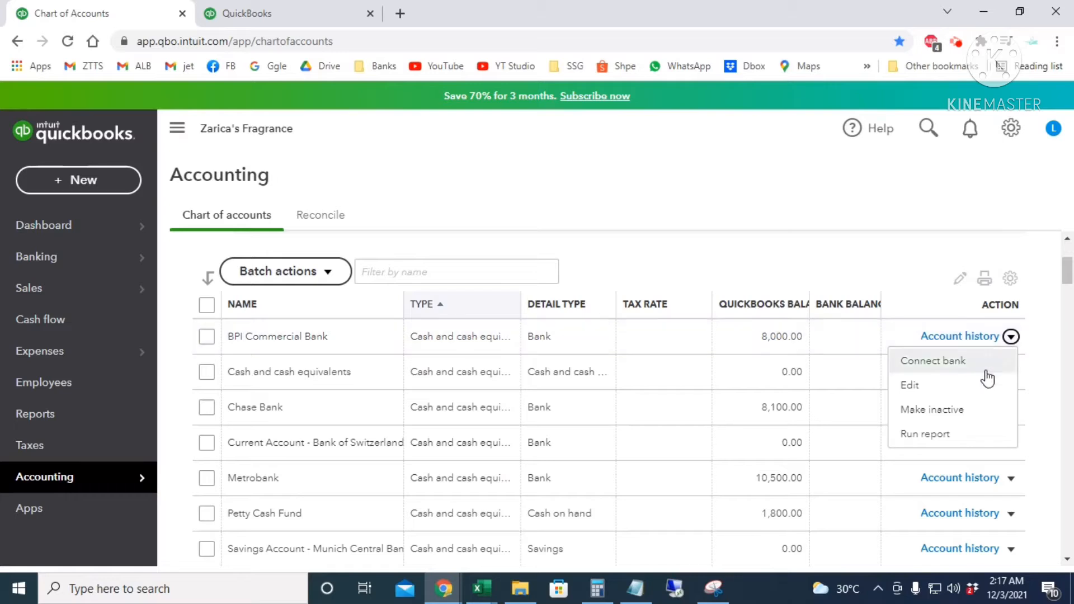
{"action": "left_click", "coordinate": [972, 446]}
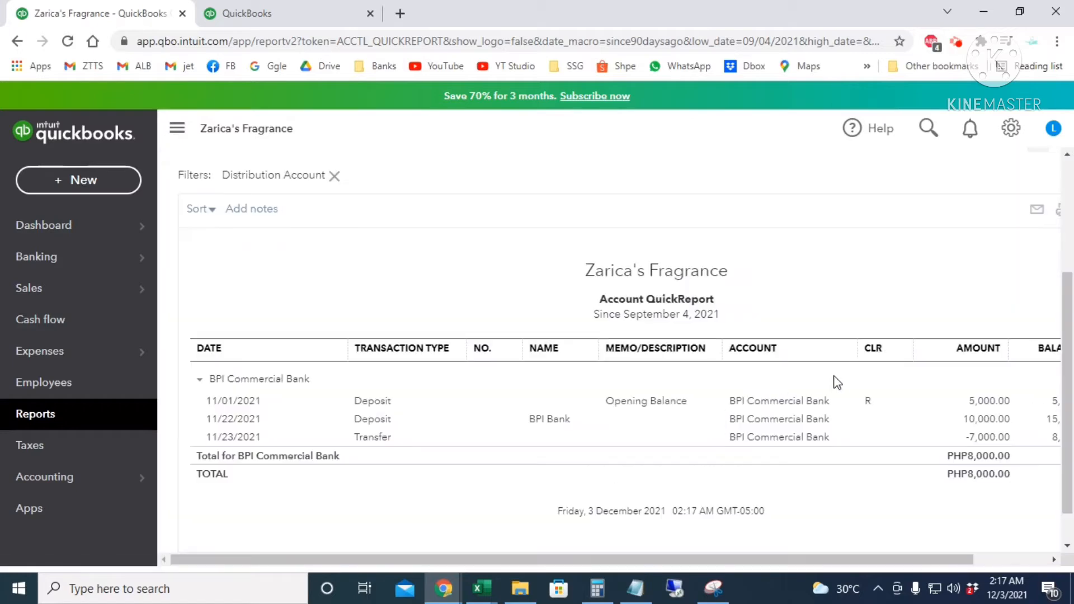
{"action": "scroll", "coordinate": [422, 304], "scroll_direction": "up", "scroll_amount": 4}
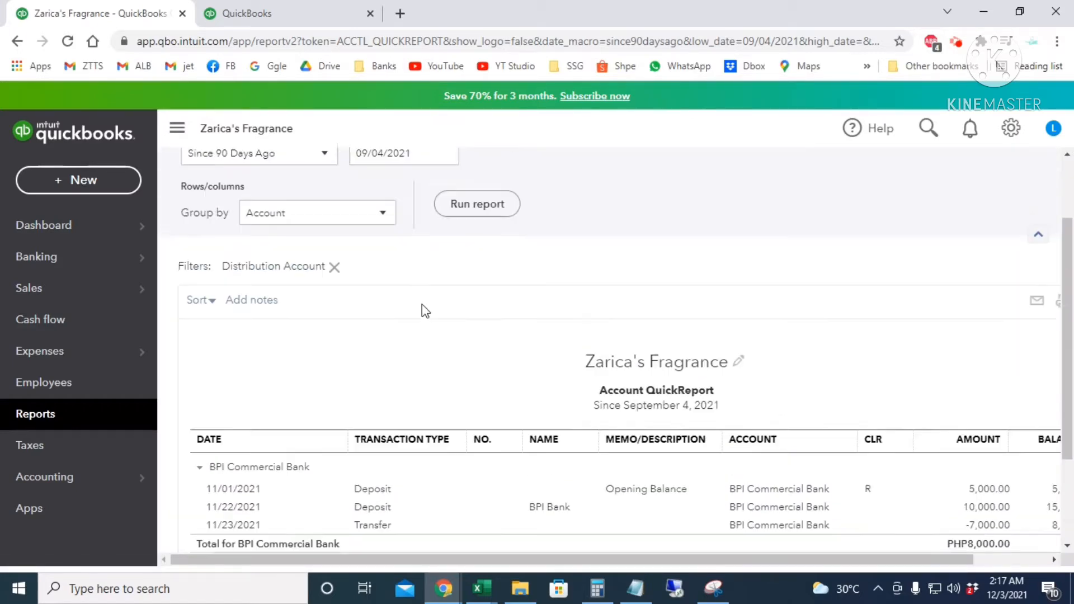
Examine the Account QuickReport's period choices and customisation options without changing them, and return to the chart of accounts
{"action": "left_click", "coordinate": [323, 257]}
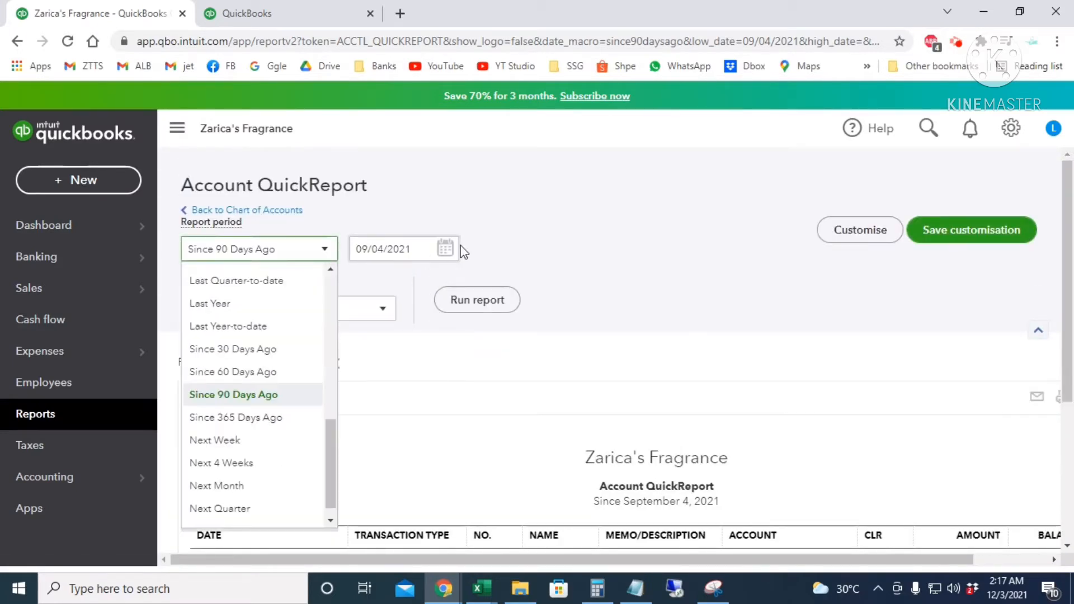
{"action": "left_click", "coordinate": [447, 249]}
{"action": "left_click", "coordinate": [860, 230]}
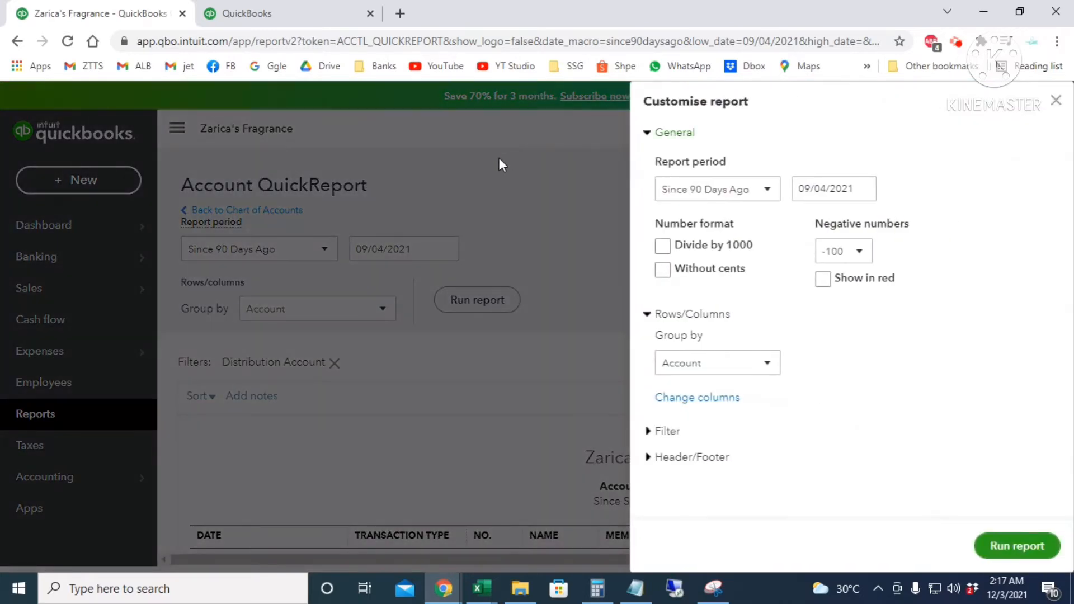
{"action": "left_click", "coordinate": [1055, 101]}
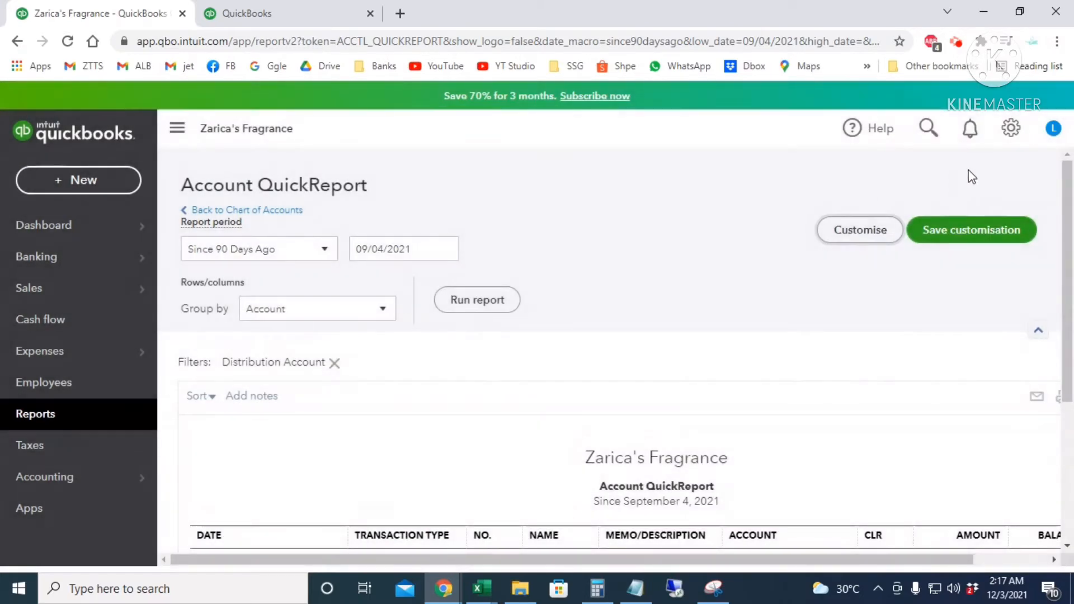
{"action": "left_click", "coordinate": [18, 41]}
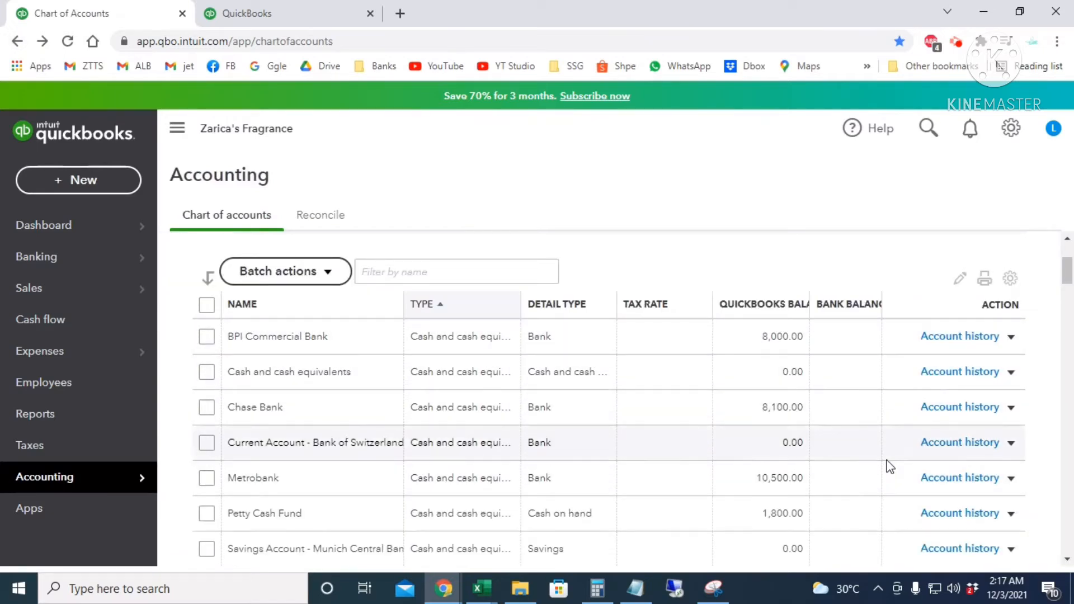
View the account history of BPI Commercial Bank and look through the chart of accounts to compare the actions offered for each account type
{"action": "left_click", "coordinate": [960, 336]}
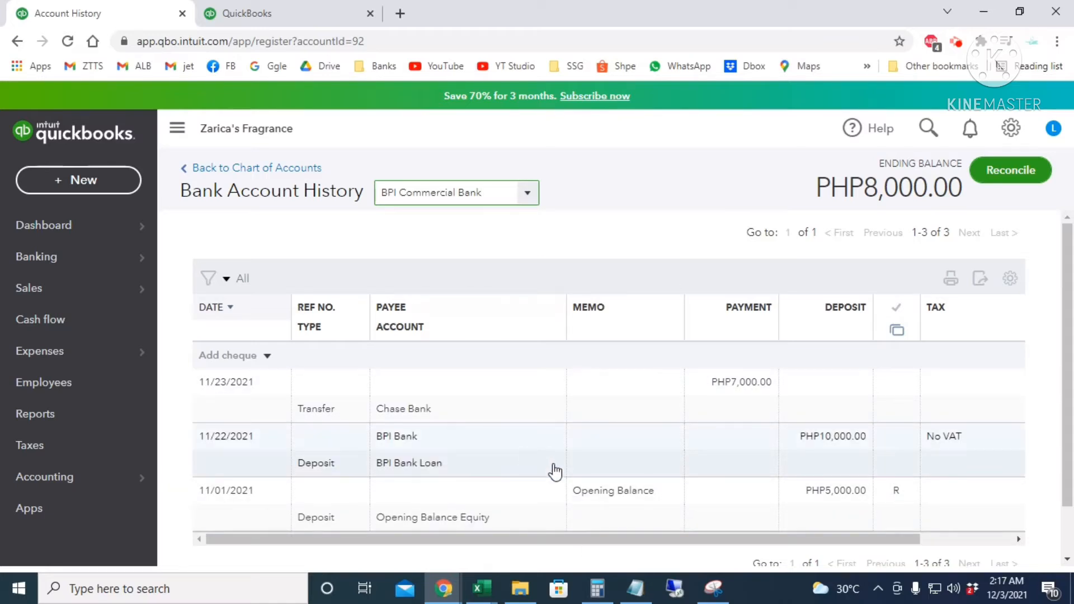
{"action": "left_click", "coordinate": [17, 42]}
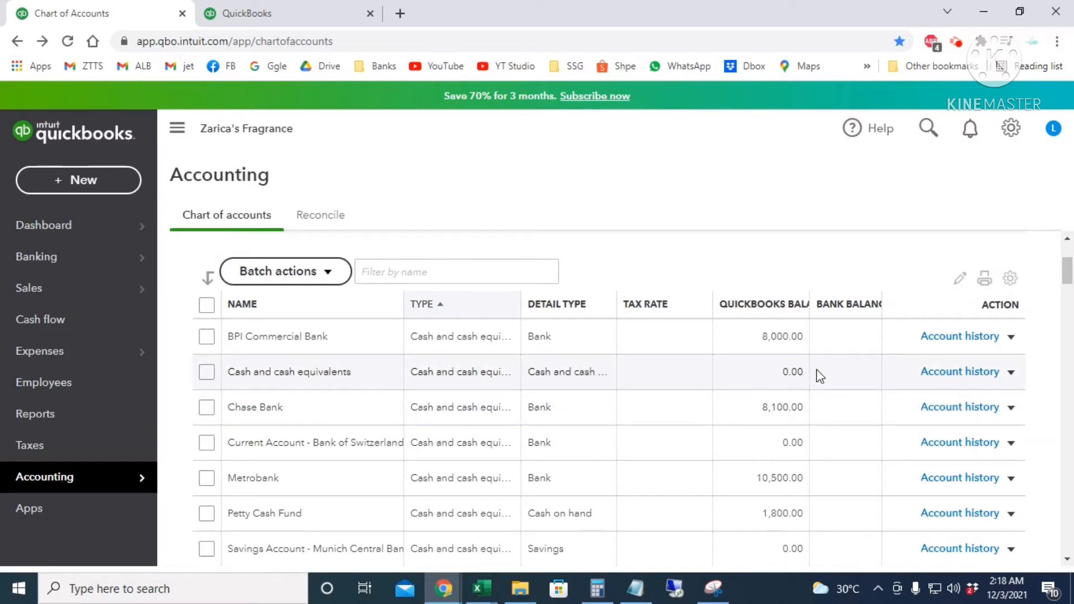
{"action": "scroll", "coordinate": [841, 441], "scroll_direction": "down", "scroll_amount": 8}
{"action": "scroll", "coordinate": [844, 445], "scroll_direction": "down", "scroll_amount": 20}
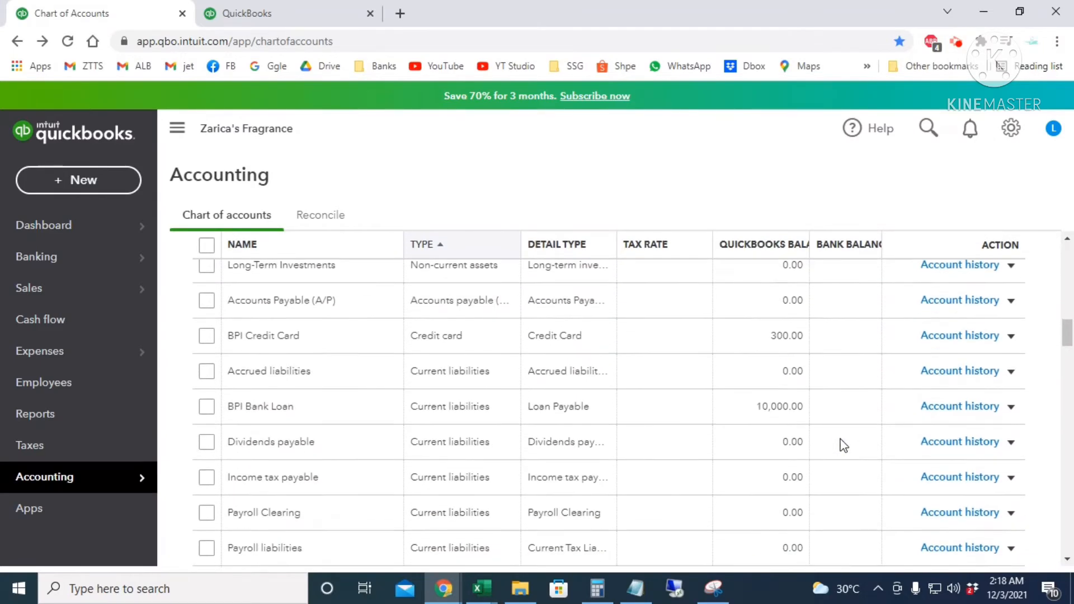
{"action": "scroll", "coordinate": [841, 445], "scroll_direction": "up", "scroll_amount": 3}
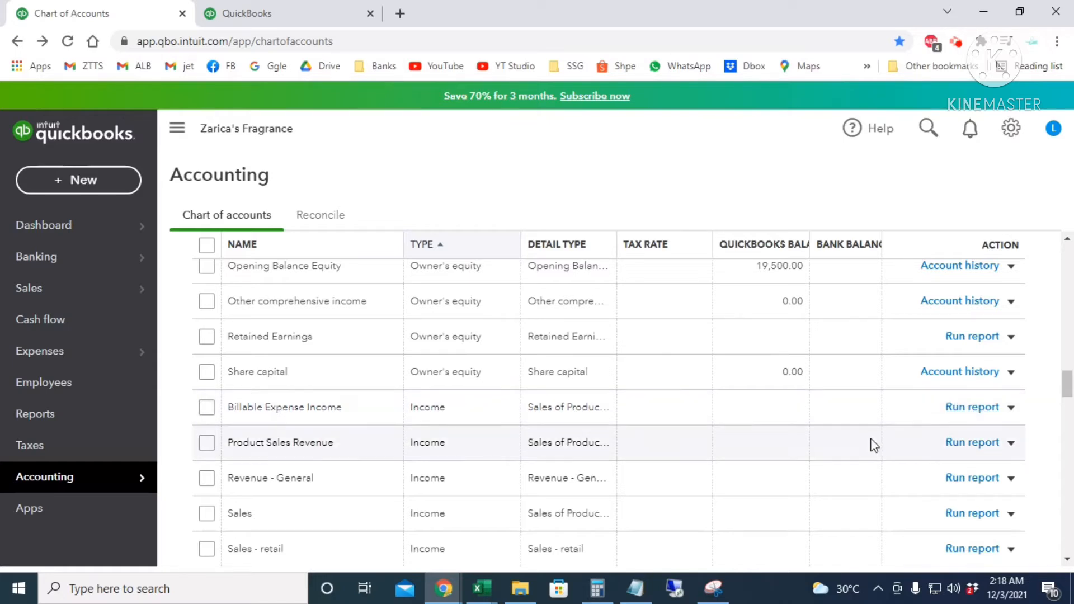
{"action": "scroll", "coordinate": [807, 236], "scroll_direction": "up", "scroll_amount": 2}
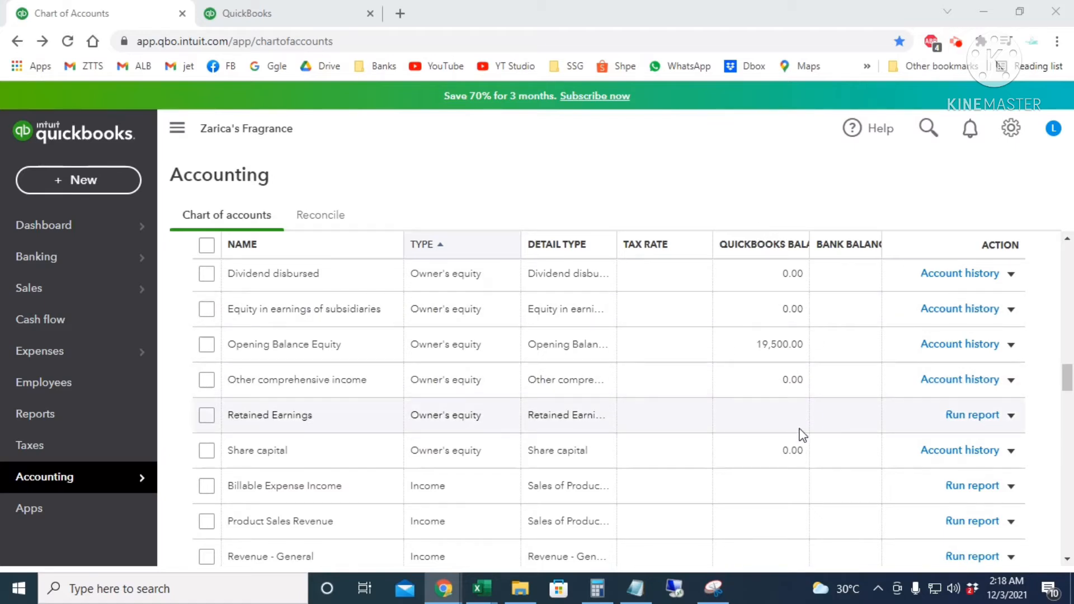
{"action": "scroll", "coordinate": [796, 429], "scroll_direction": "up", "scroll_amount": 3}
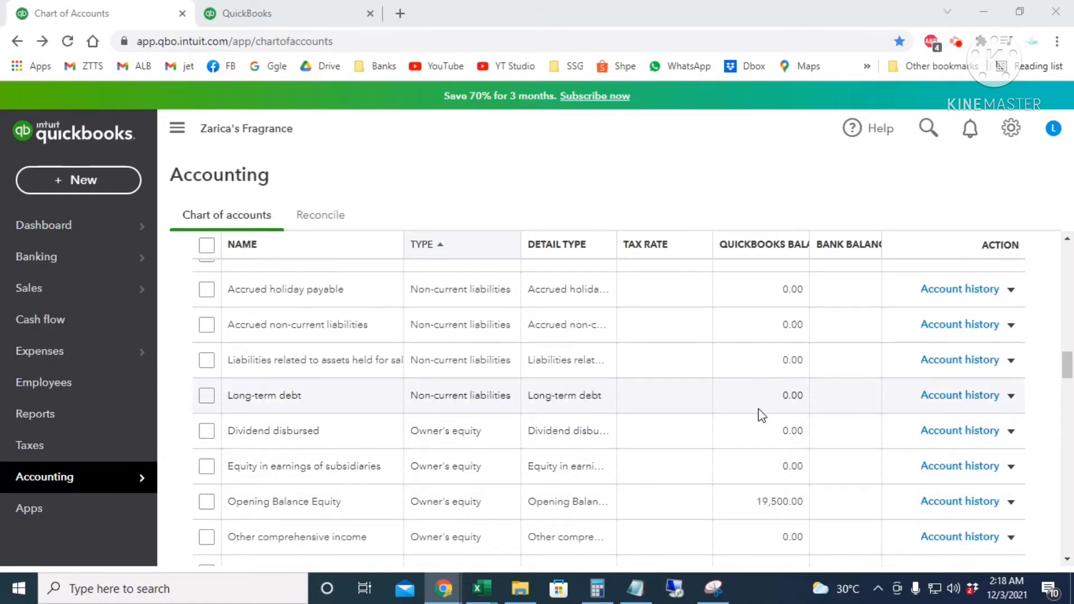
{"action": "scroll", "coordinate": [762, 431], "scroll_direction": "up", "scroll_amount": 15}
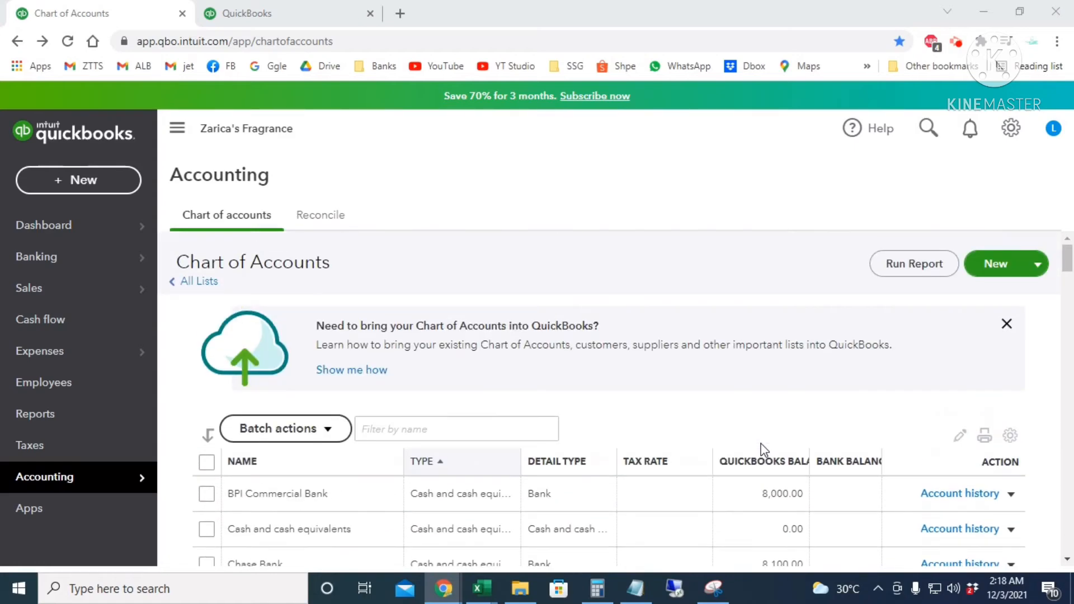
Open the account import page and switch to QuickBooks_Online_no_MC_COA_Sample_File.xls in Excel
{"action": "left_click", "coordinate": [1042, 271]}
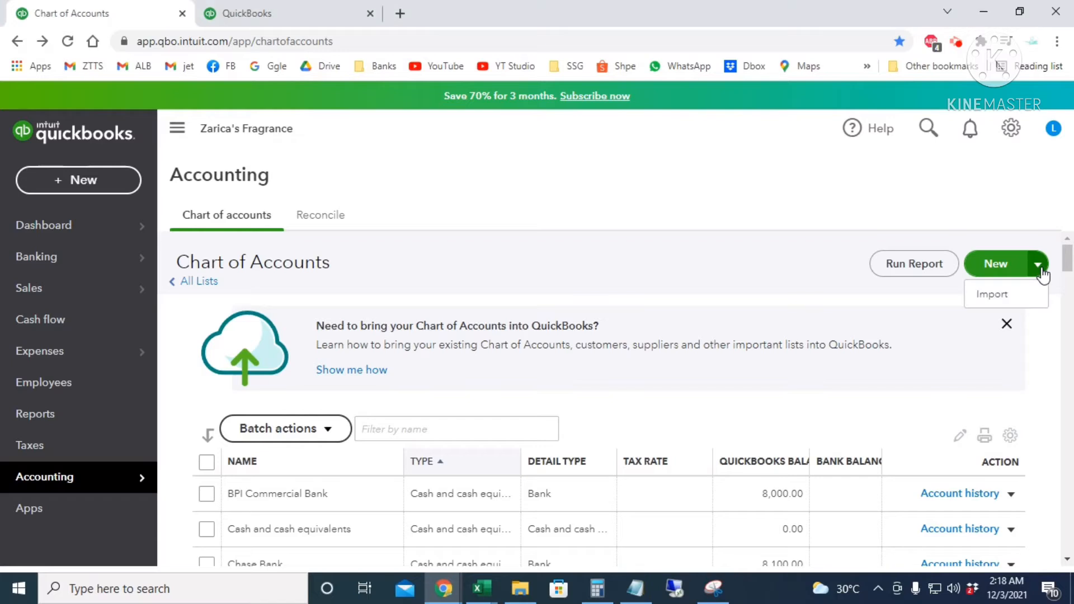
{"action": "left_click", "coordinate": [1005, 297]}
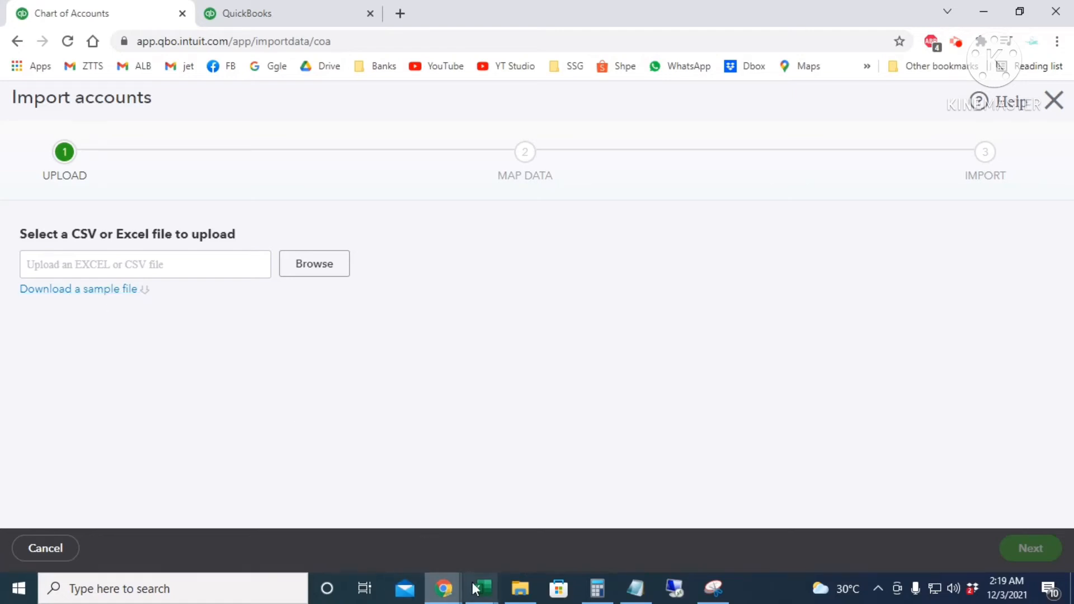
{"action": "mouse_move", "coordinate": [479, 596]}
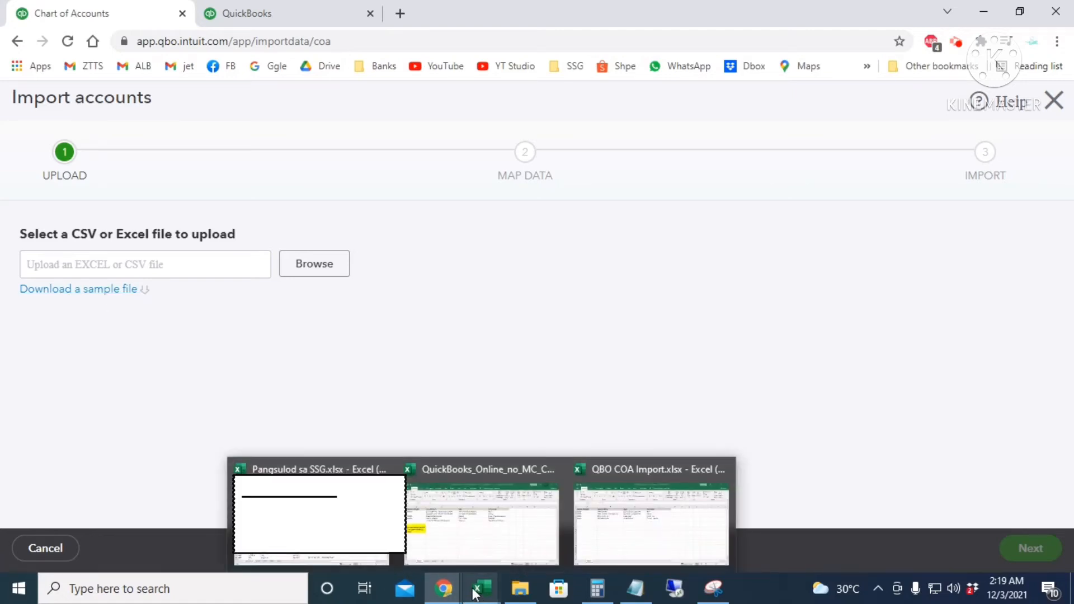
{"action": "left_click", "coordinate": [475, 488]}
{"action": "left_click", "coordinate": [447, 329]}
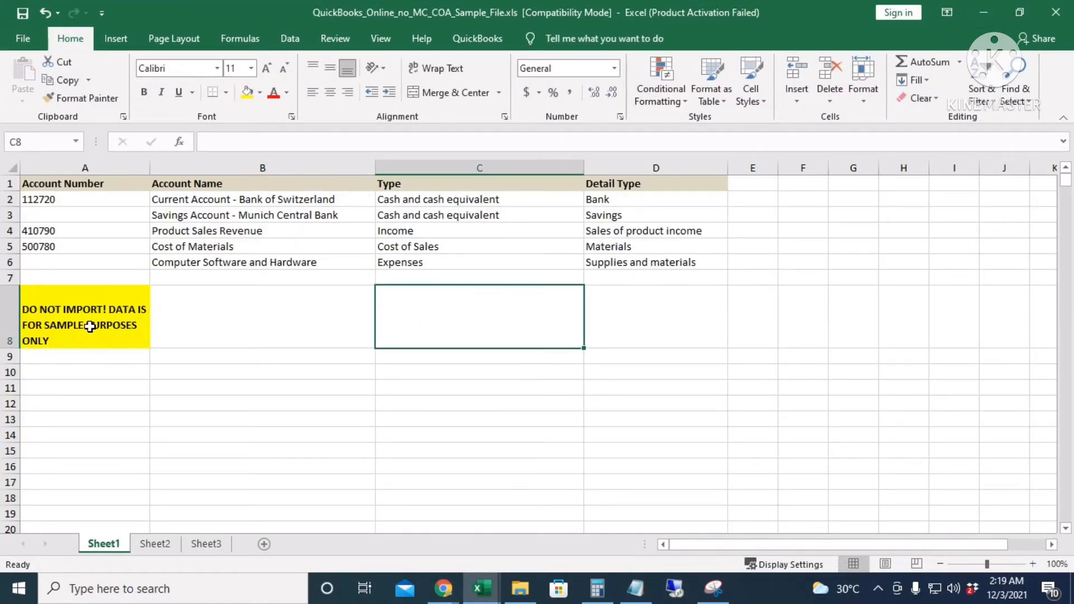
Review the sample file's Account Number, Account Name, Type and Detail Type columns
{"action": "left_click", "coordinate": [89, 166]}
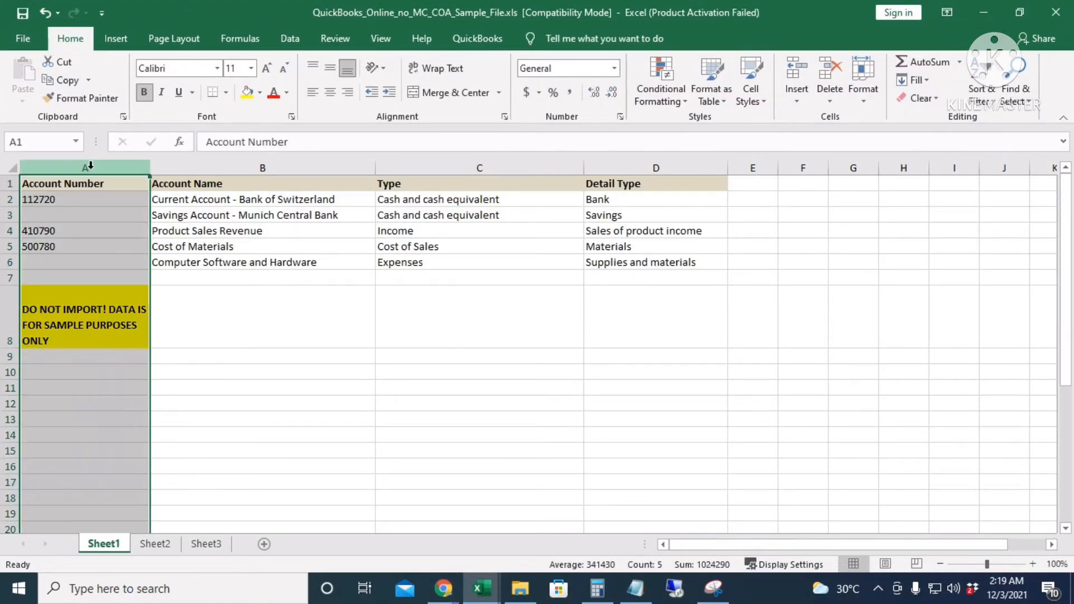
{"action": "left_click", "coordinate": [274, 168]}
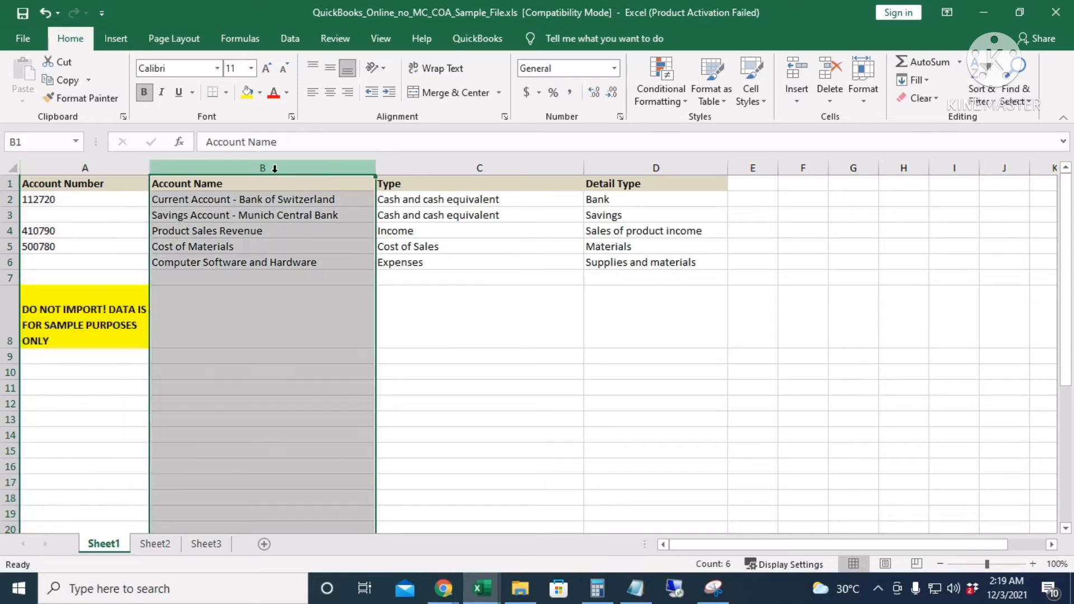
{"action": "left_click", "coordinate": [450, 168]}
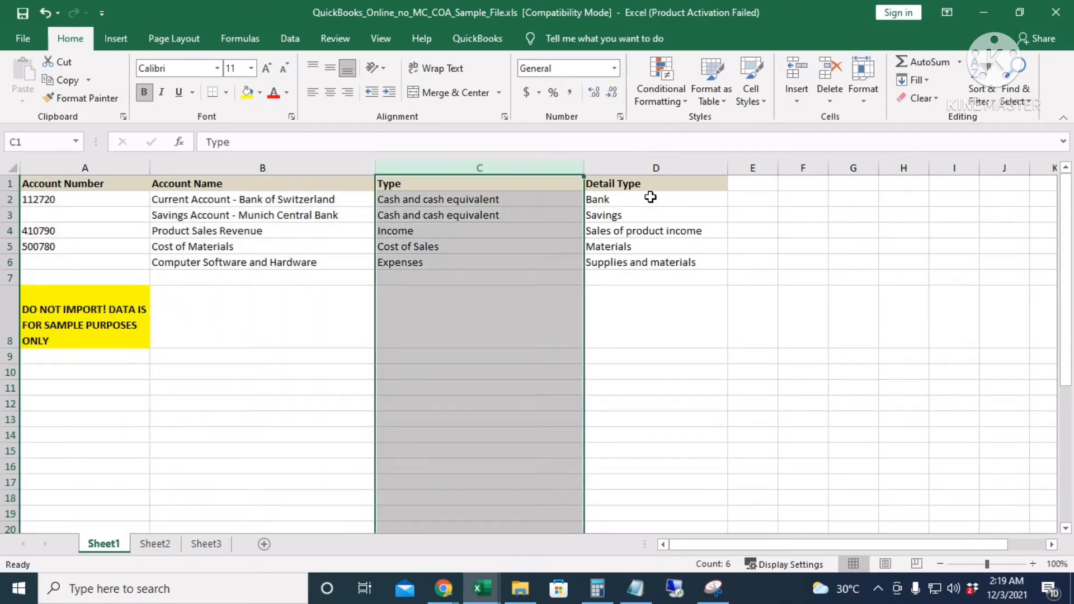
{"action": "left_click", "coordinate": [657, 167]}
{"action": "left_click", "coordinate": [800, 319]}
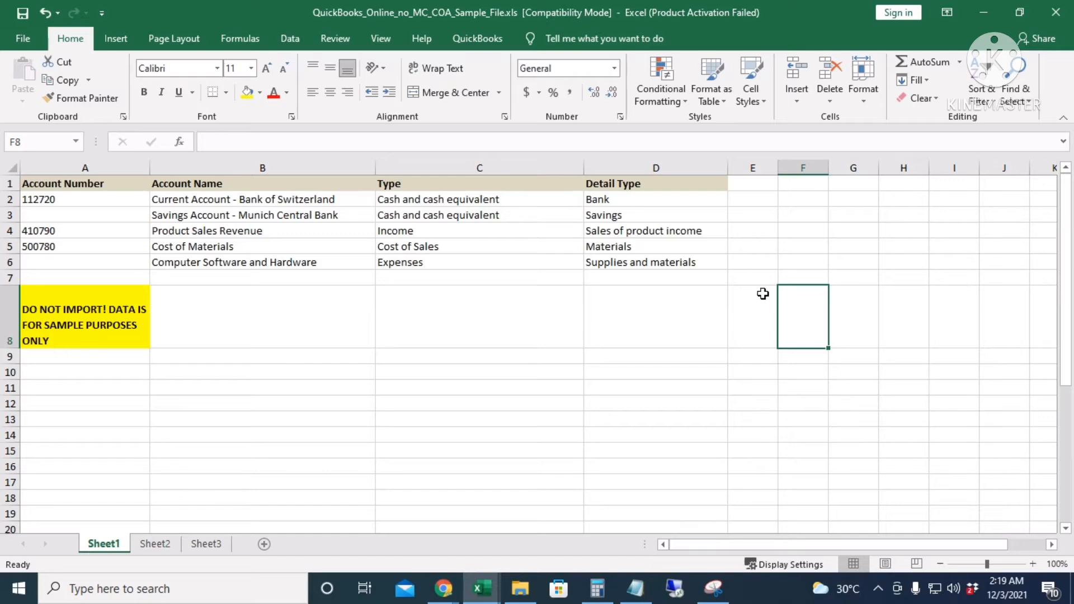
Save and close the sample workbook, and check and close QBO COA Import.xlsx
{"action": "left_click", "coordinate": [1055, 13]}
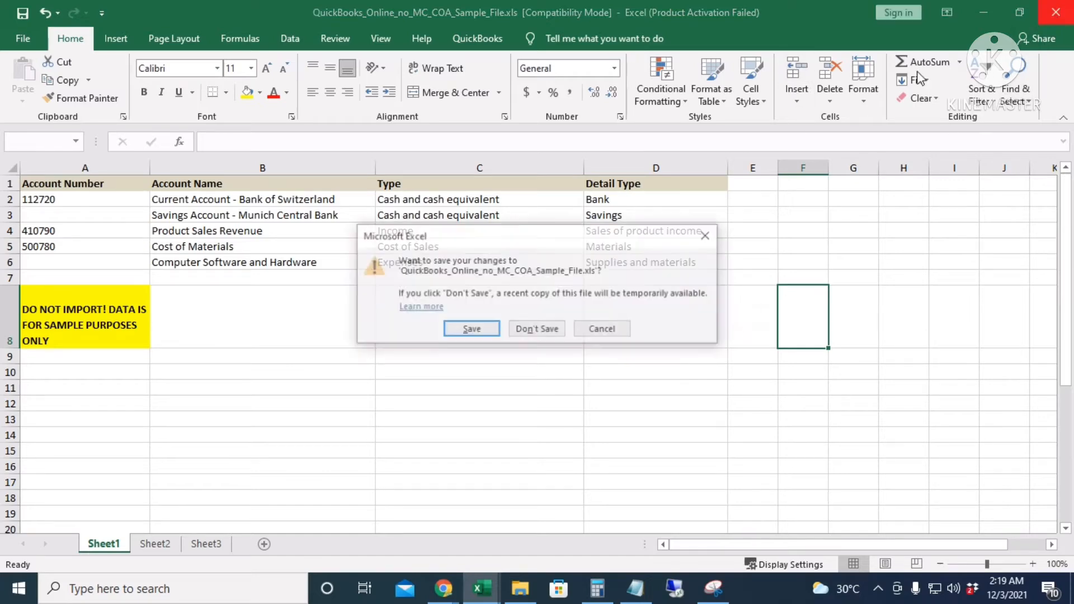
{"action": "left_click", "coordinate": [471, 329]}
{"action": "left_click", "coordinate": [568, 396]}
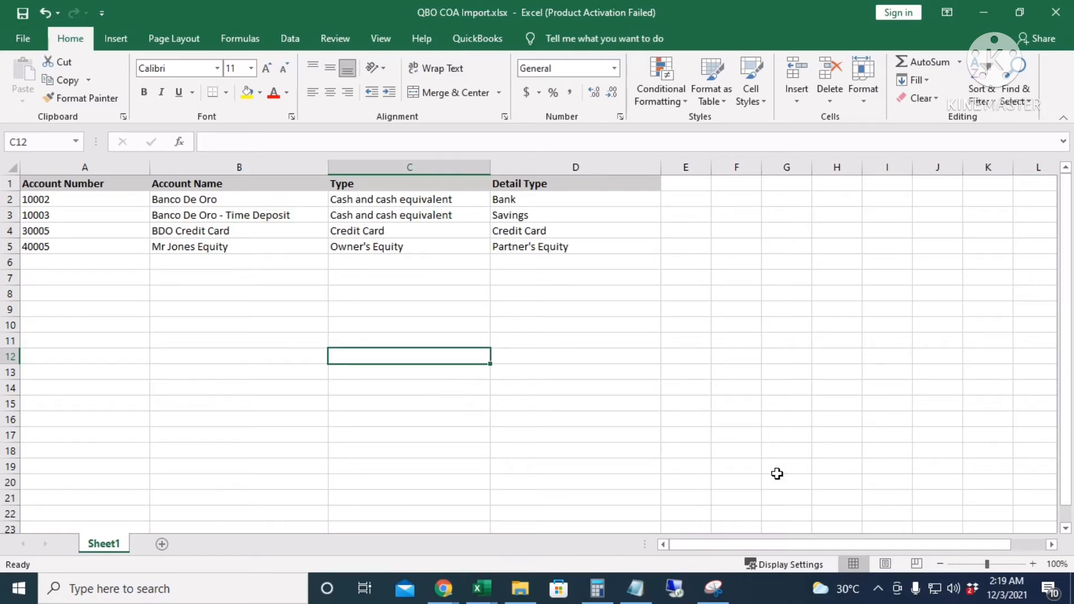
{"action": "left_click", "coordinate": [1056, 12]}
{"action": "left_click", "coordinate": [484, 312]}
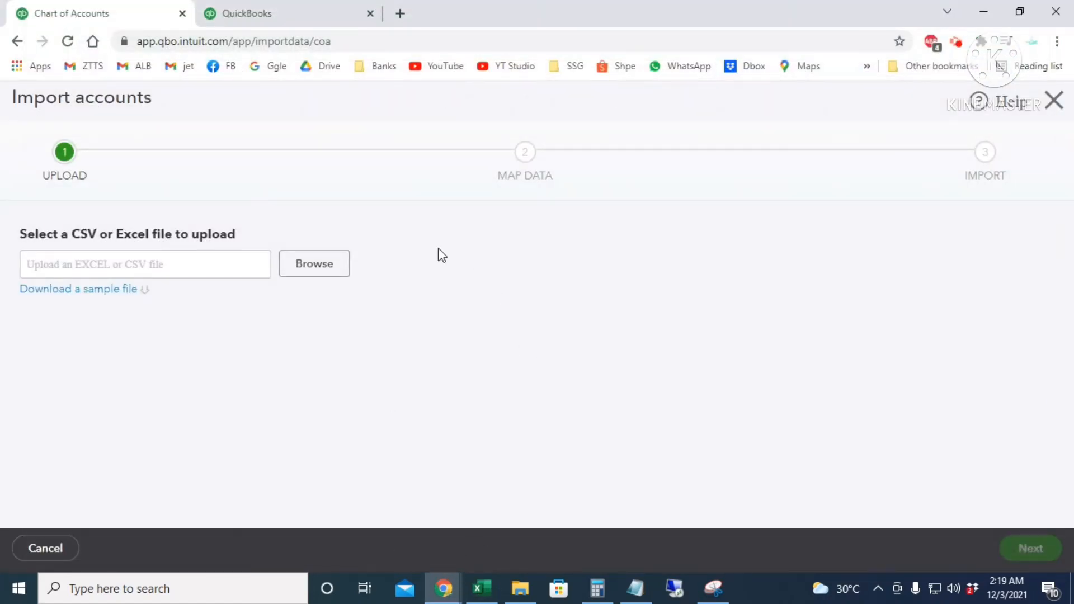
Upload QBO COA Import.xlsx from the Temp Desktop folder as the accounts file and proceed to field mapping
{"action": "left_click", "coordinate": [312, 269]}
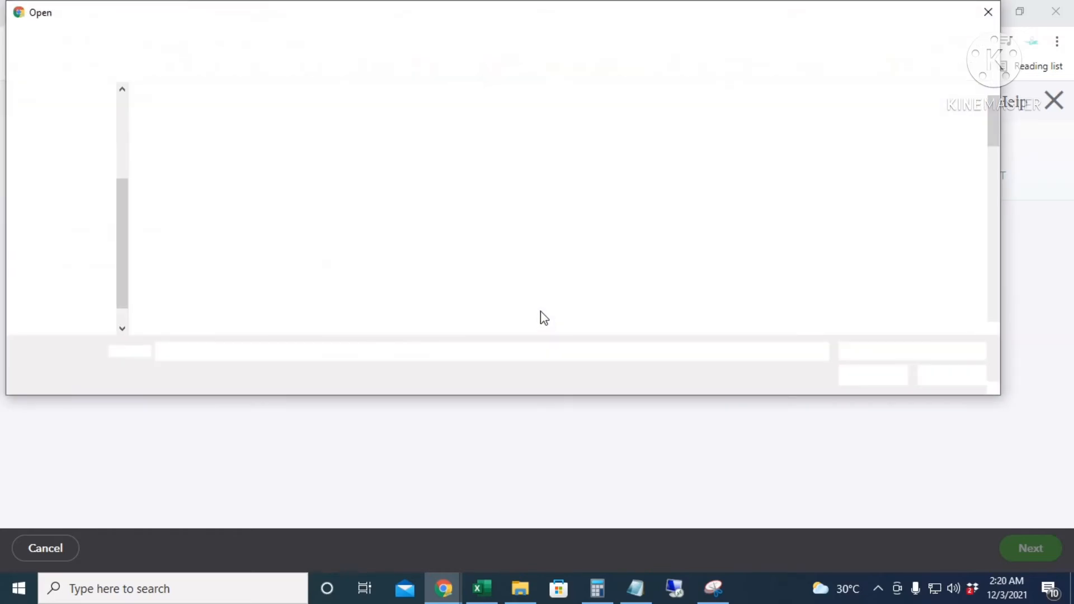
{"action": "scroll", "coordinate": [672, 223], "scroll_direction": "down", "scroll_amount": 5}
{"action": "left_click", "coordinate": [931, 144]}
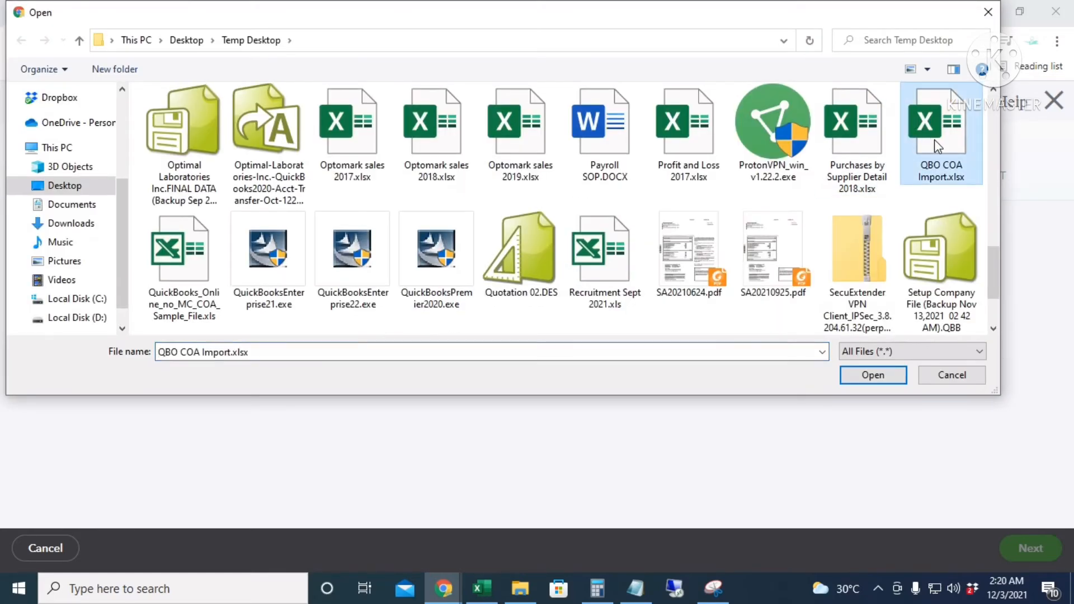
{"action": "left_click", "coordinate": [873, 375]}
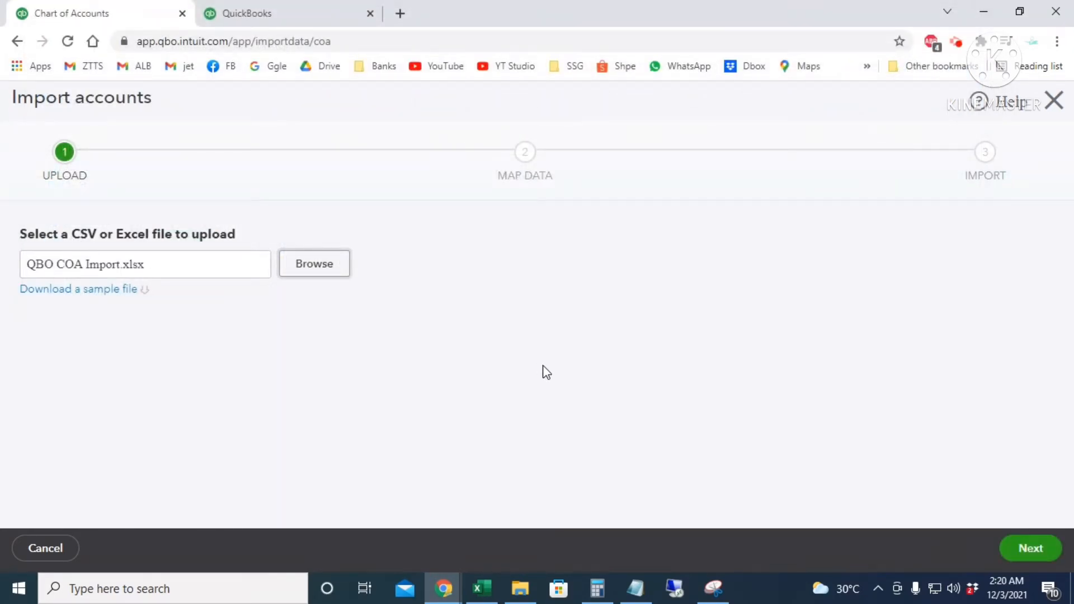
{"action": "left_click", "coordinate": [1028, 549]}
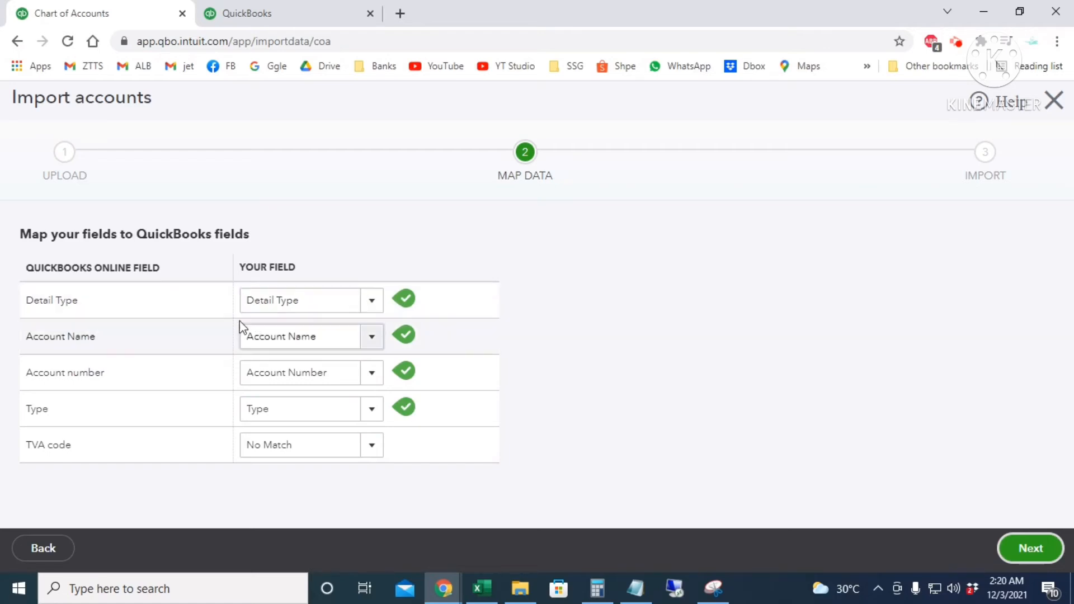
Check how Detail Type, Account Name, Account number, Type and TVA code are mapped to the file's columns
{"action": "left_click", "coordinate": [369, 302]}
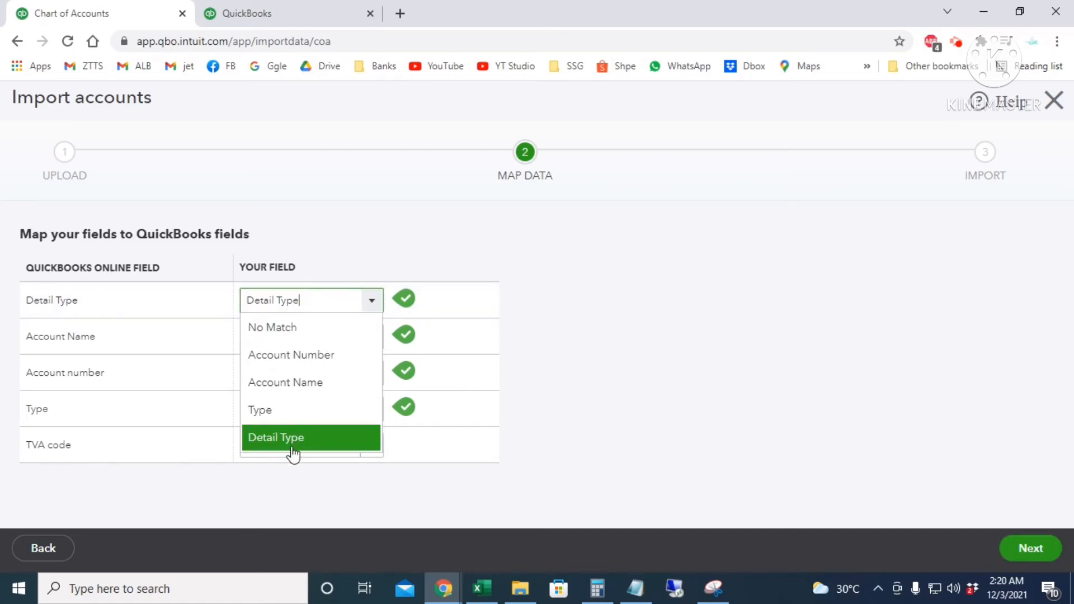
{"action": "left_click", "coordinate": [582, 425]}
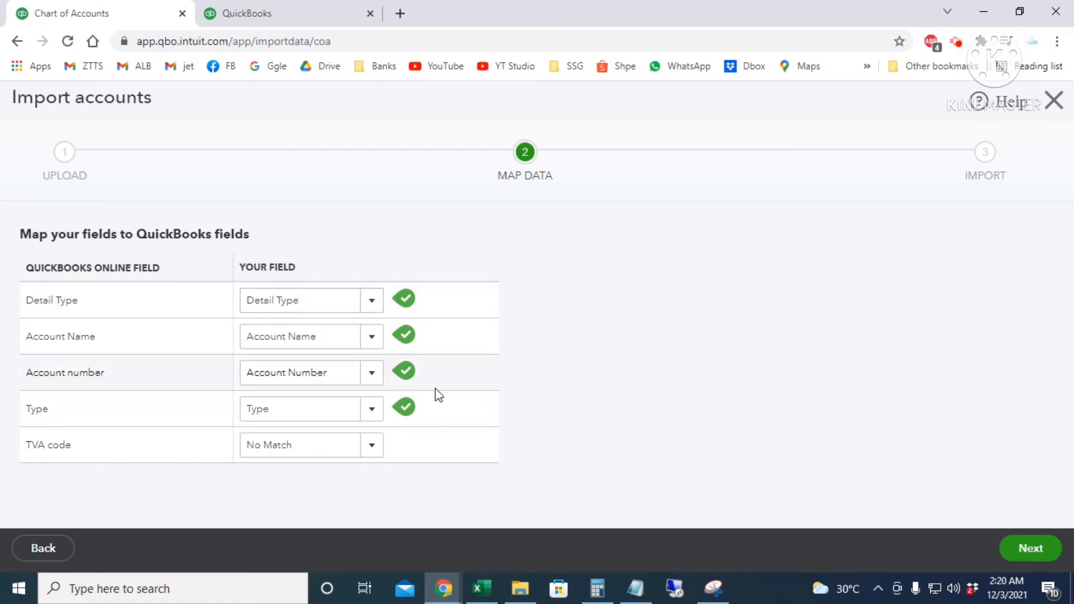
{"action": "left_click_drag", "start_coordinate": [313, 337], "coordinate": [237, 343]}
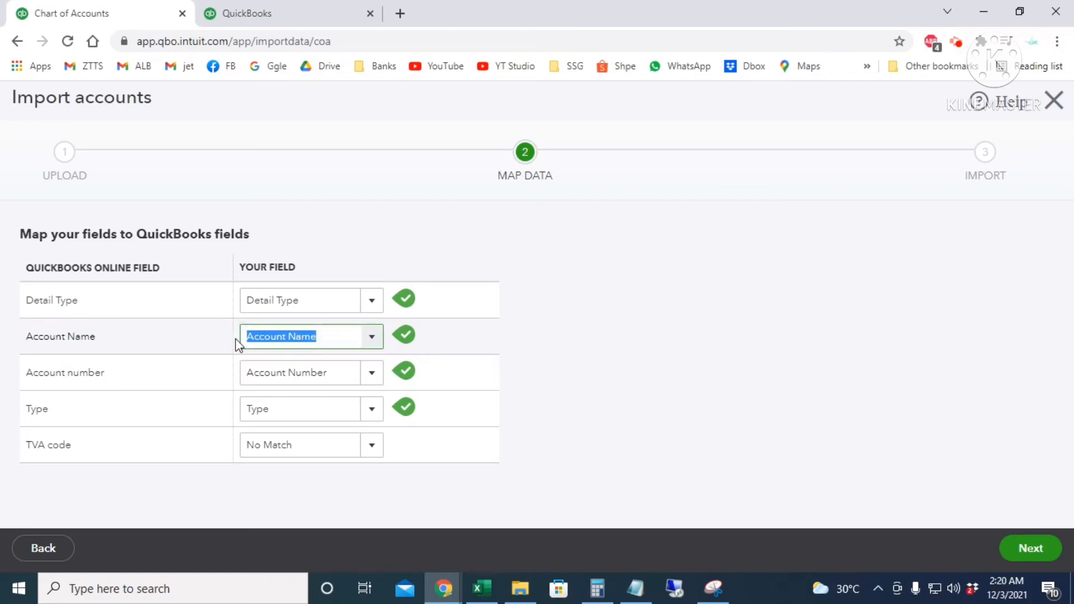
{"action": "left_click_drag", "start_coordinate": [343, 371], "coordinate": [287, 373]}
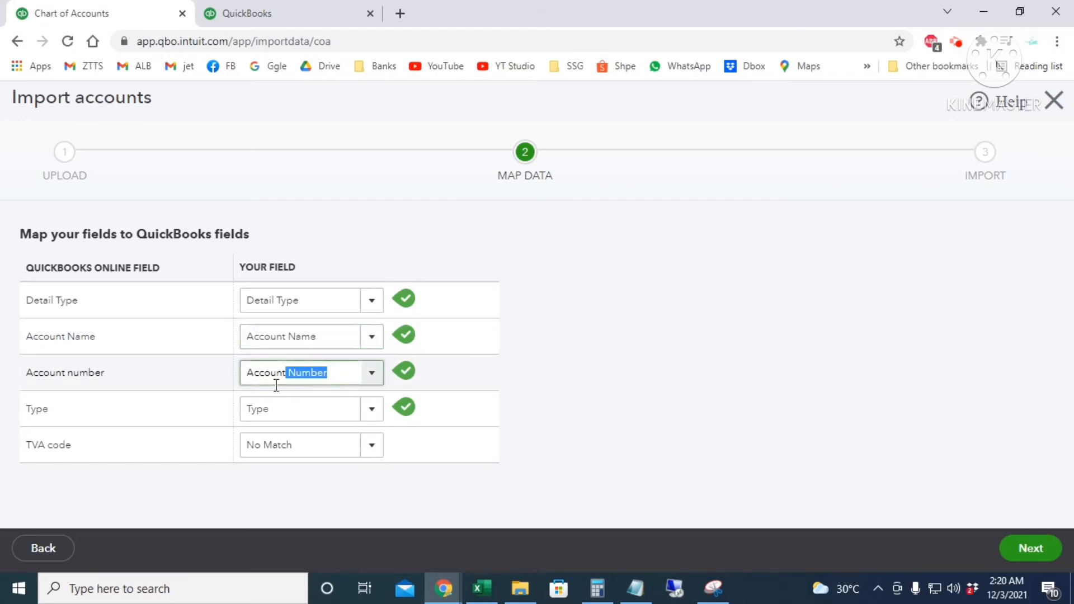
{"action": "left_click", "coordinate": [321, 411]}
{"action": "left_click", "coordinate": [308, 451]}
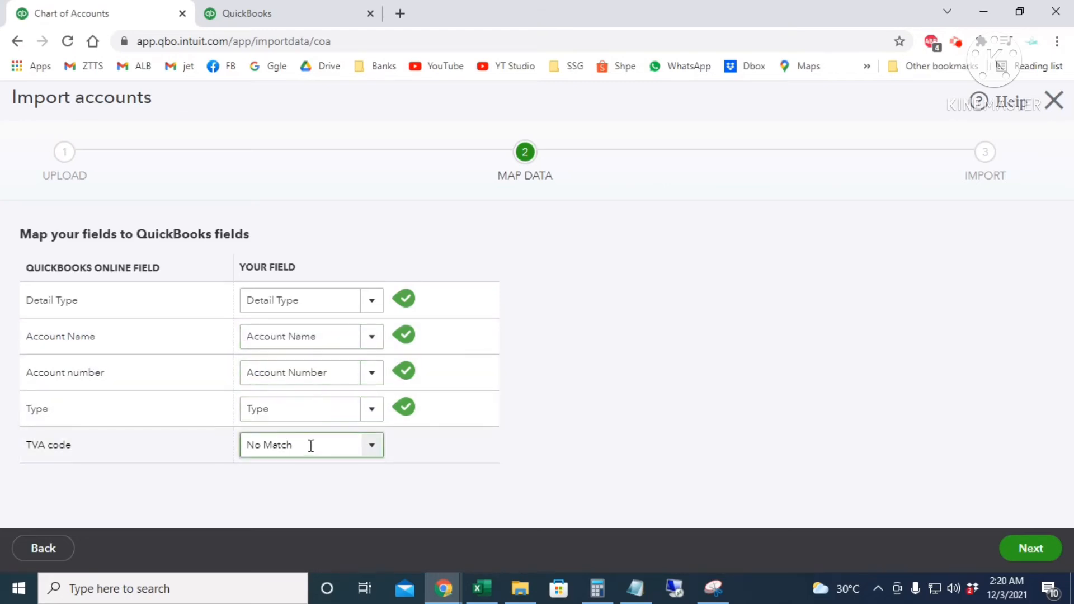
{"action": "left_click", "coordinate": [670, 377]}
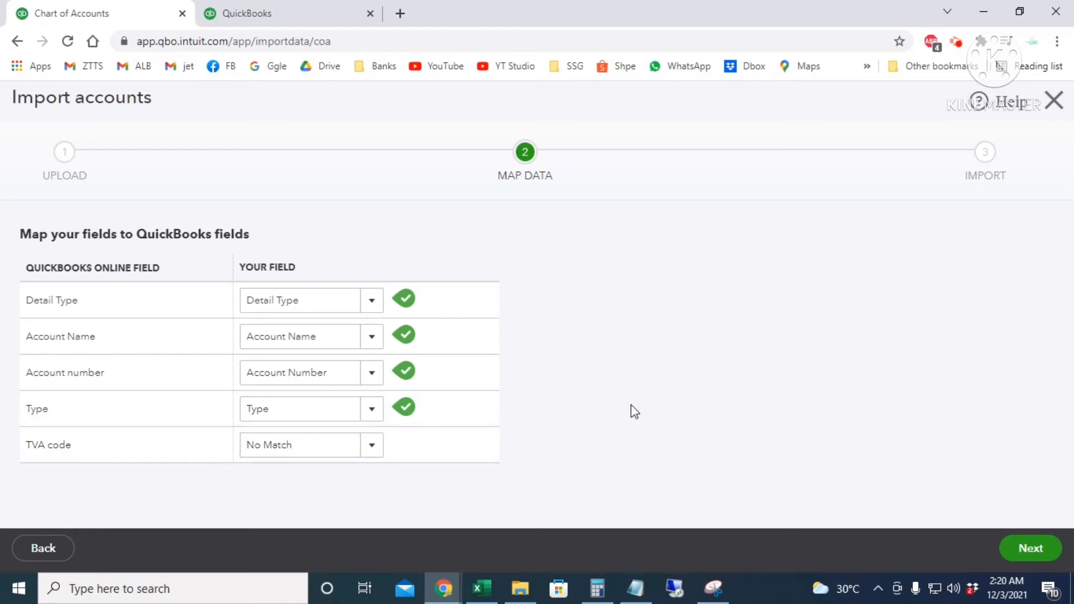
Accept the field mapping, import all the listed accounts and check them in the chart of accounts
{"action": "left_click", "coordinate": [1029, 549]}
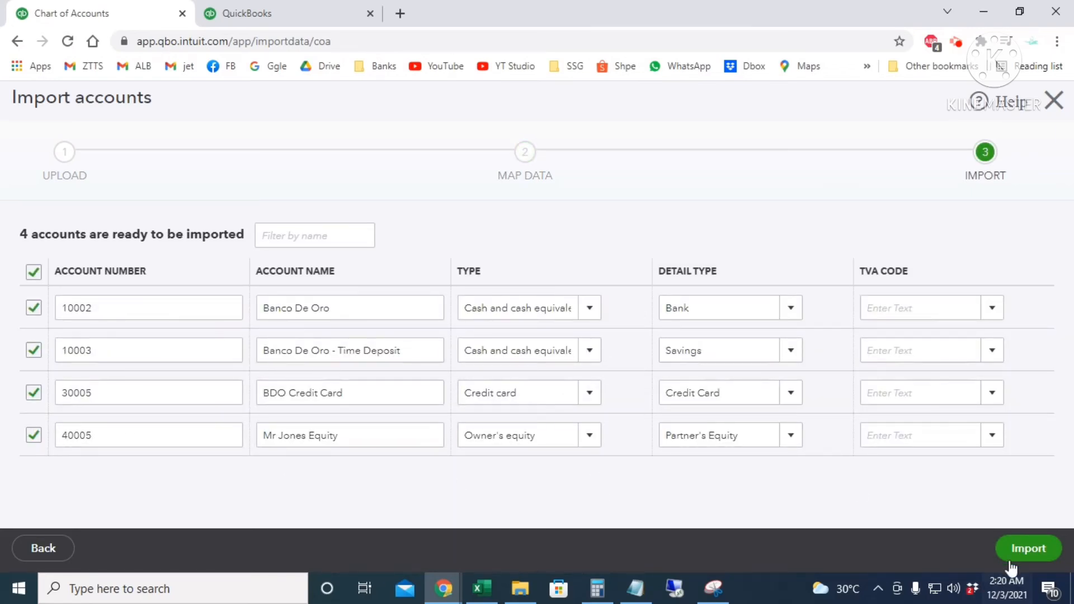
{"action": "left_click", "coordinate": [1026, 549]}
{"action": "mouse_move", "coordinate": [641, 587]}
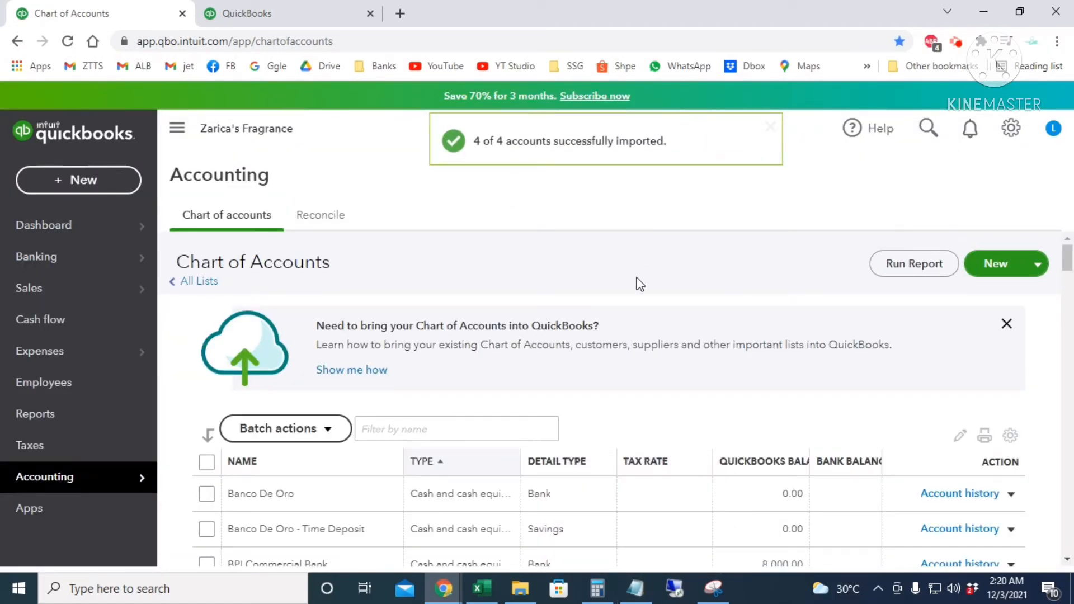
{"action": "scroll", "coordinate": [680, 347], "scroll_direction": "down", "scroll_amount": 4}
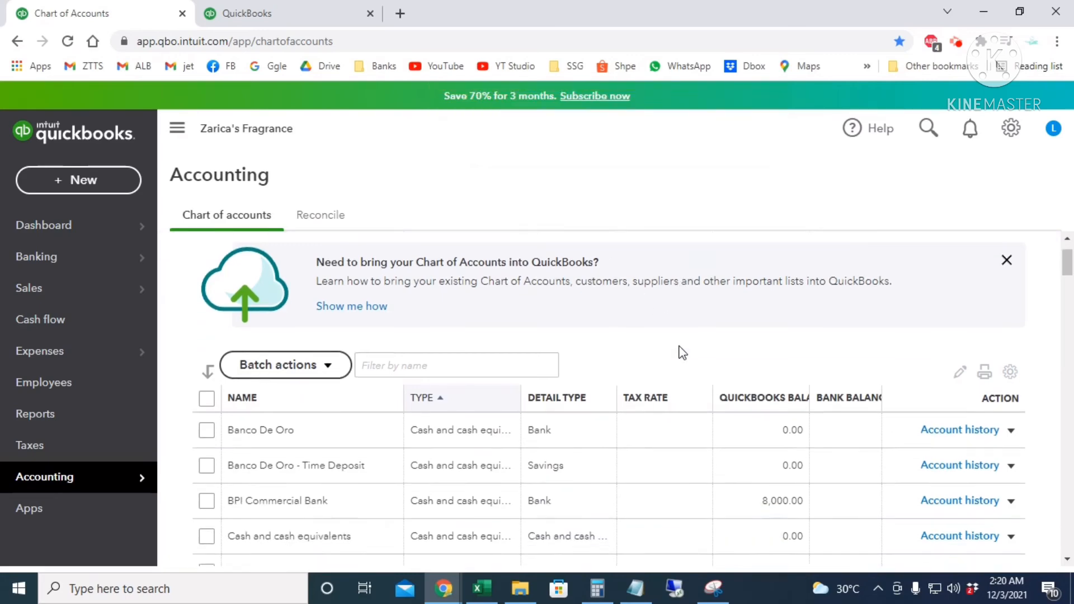
{"action": "scroll", "coordinate": [685, 380], "scroll_direction": "up", "scroll_amount": 1}
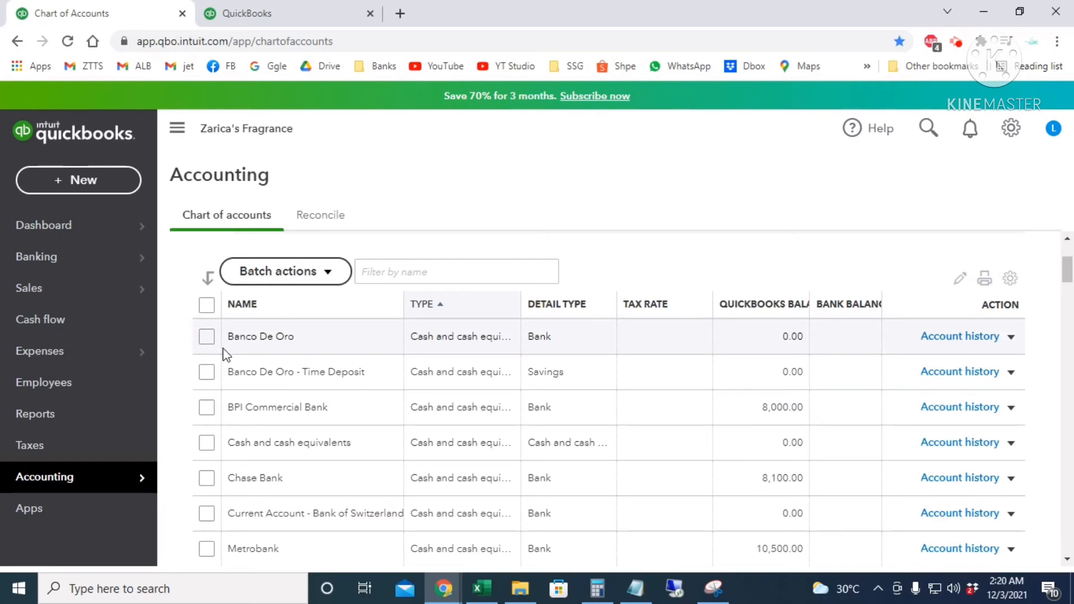
{"action": "left_click", "coordinate": [207, 338]}
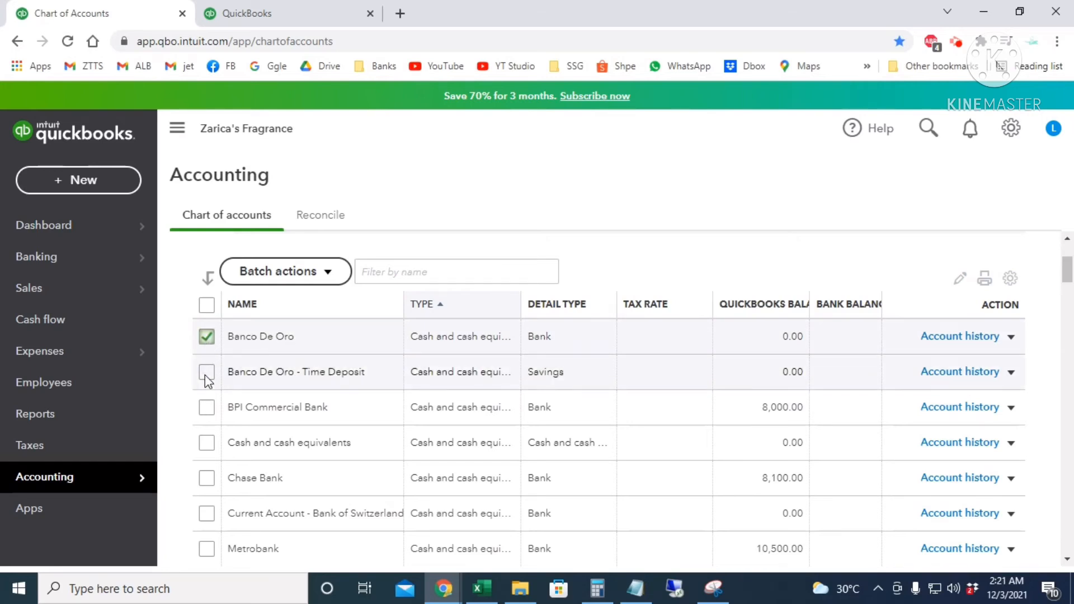
{"action": "left_click", "coordinate": [206, 374]}
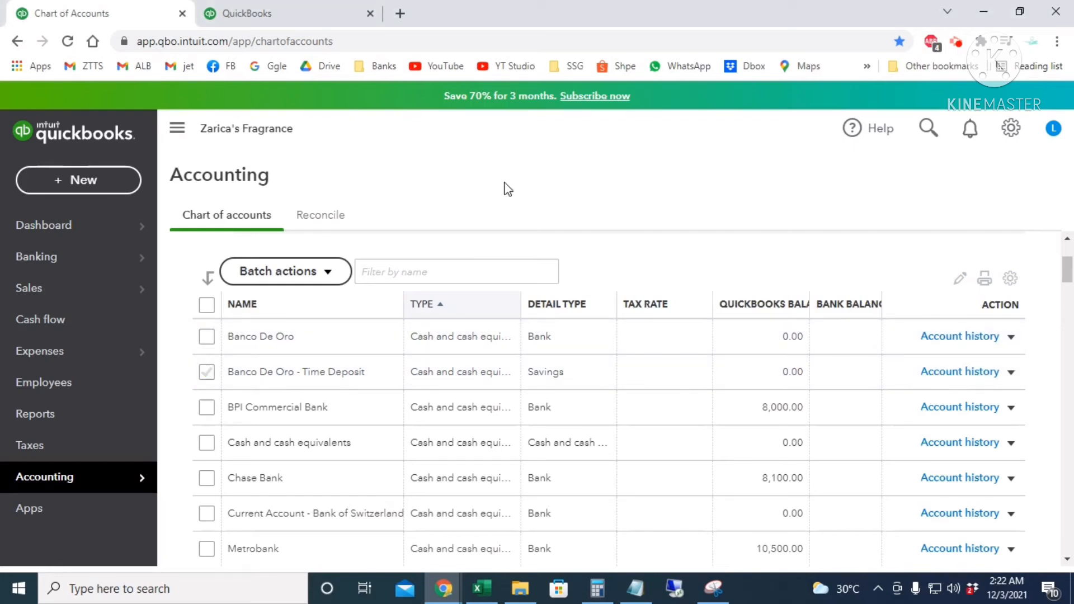
Start a new expense and add BDO Bank as a new supplier for the payee
{"action": "left_click", "coordinate": [70, 180]}
{"action": "left_click", "coordinate": [256, 278]}
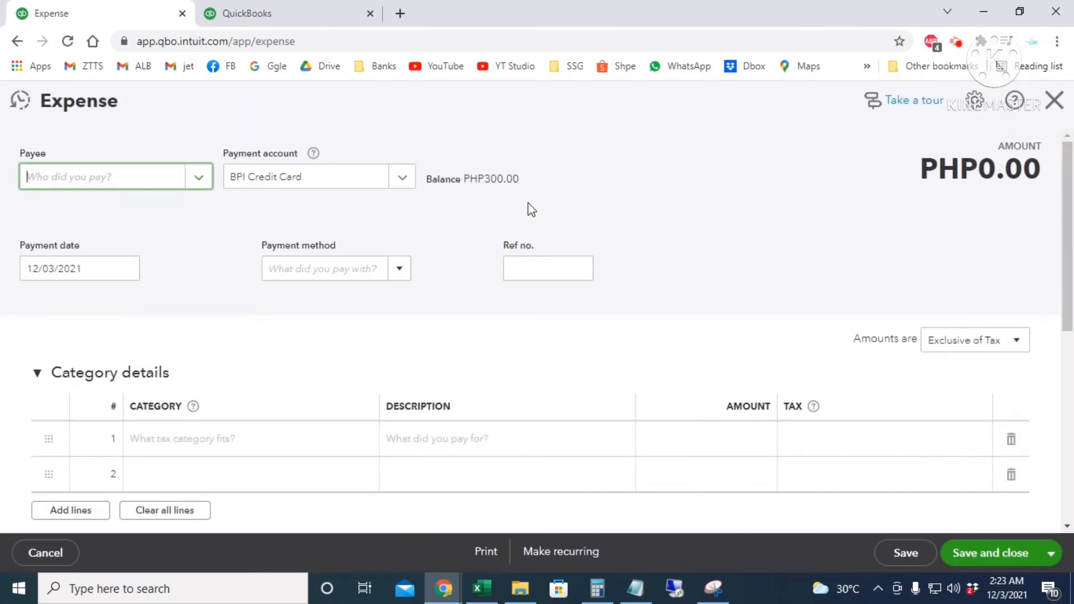
{"action": "left_click", "coordinate": [190, 178]}
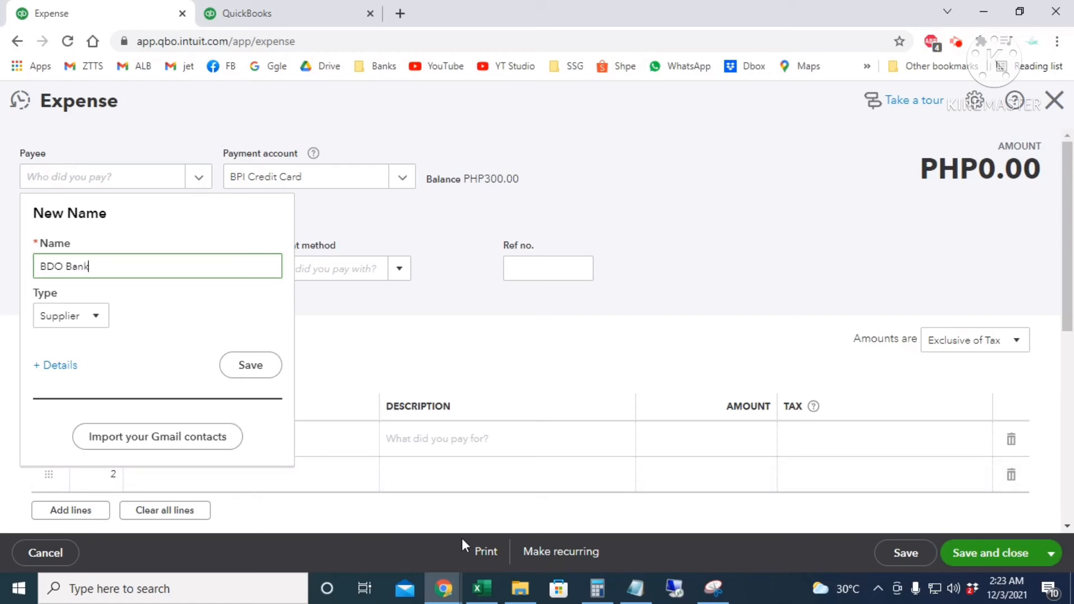
{"action": "left_click", "coordinate": [255, 366]}
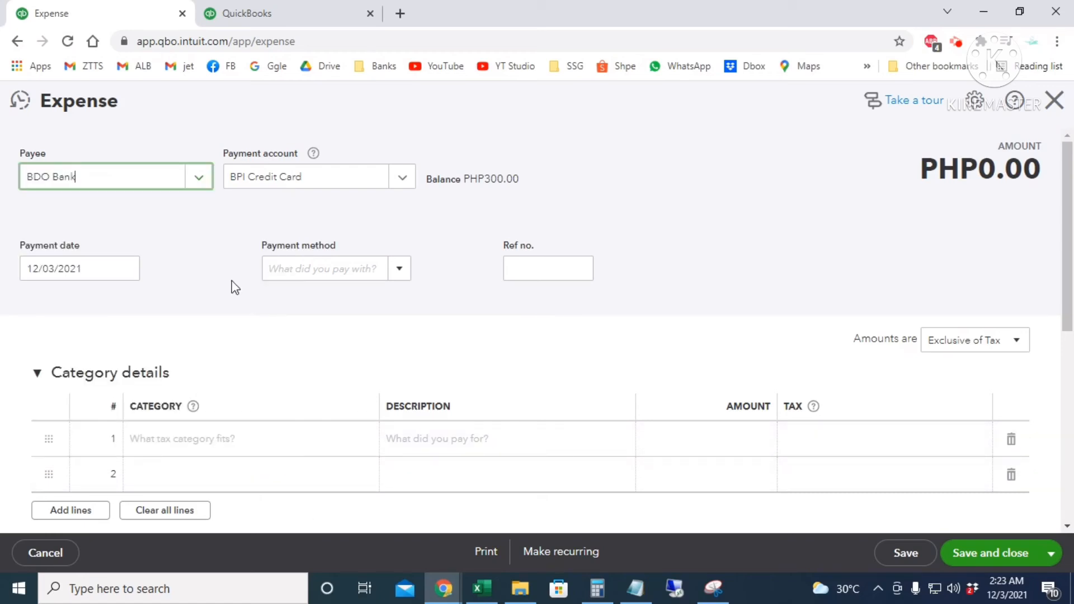
Choose Banco De Oro as the expense's payment account
{"action": "left_click", "coordinate": [410, 177]}
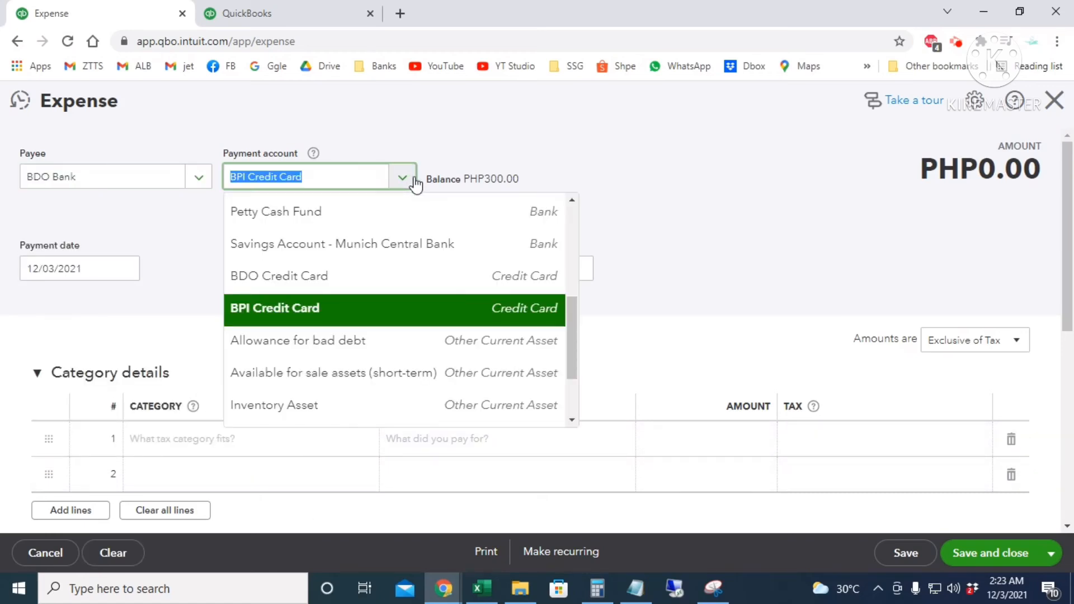
{"action": "scroll", "coordinate": [402, 314], "scroll_direction": "up", "scroll_amount": 3}
{"action": "scroll", "coordinate": [386, 316], "scroll_direction": "up", "scroll_amount": 3}
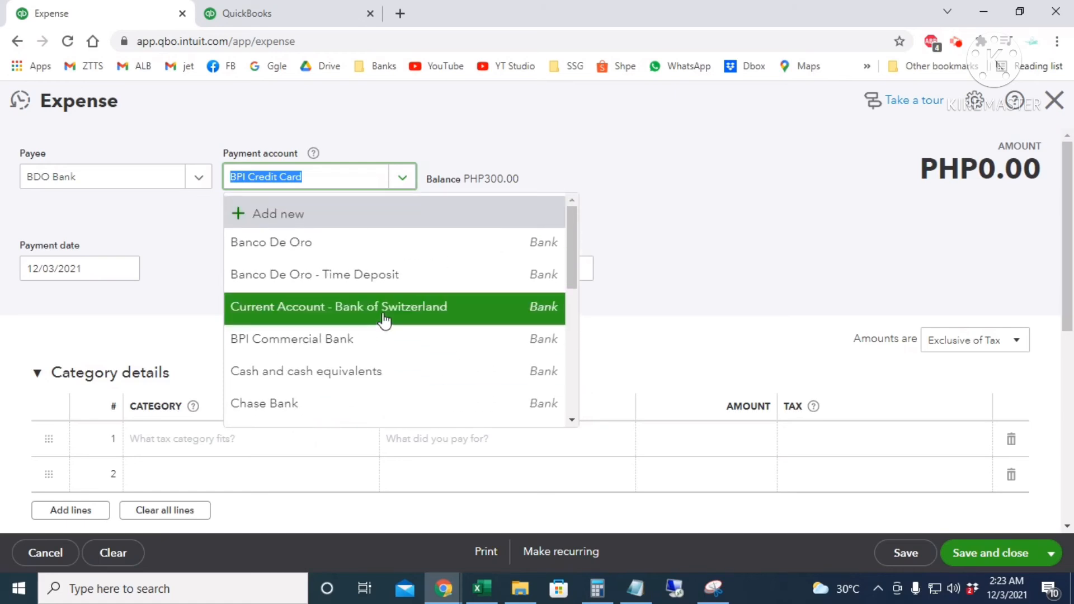
{"action": "left_click", "coordinate": [328, 246]}
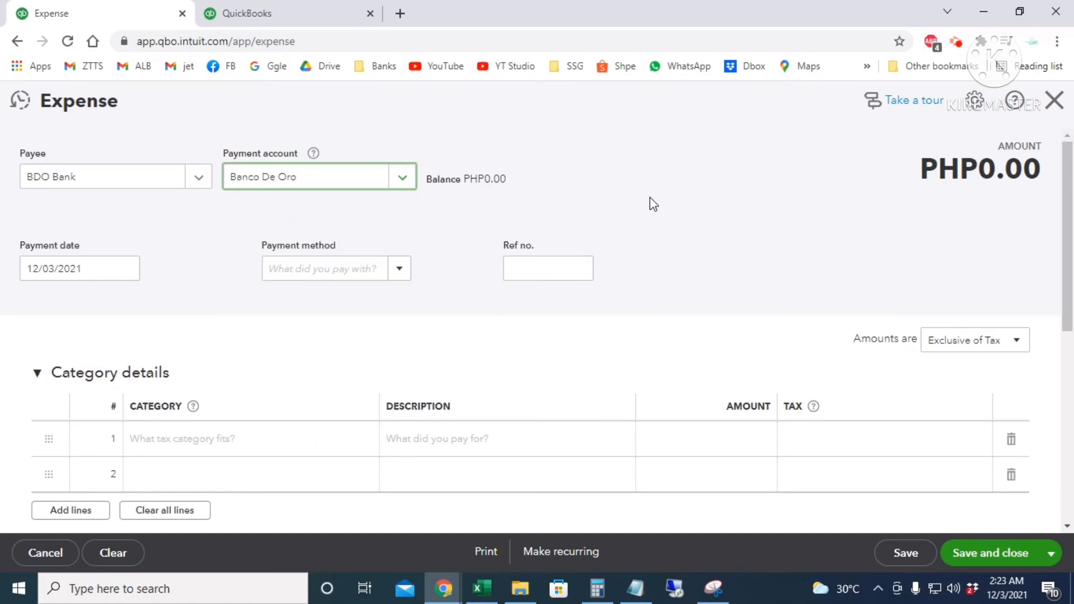
Set the expense's payment date to 11/04/2021 and its payment method to Direct Debit, leaving the reference number blank
{"action": "left_click", "coordinate": [123, 269]}
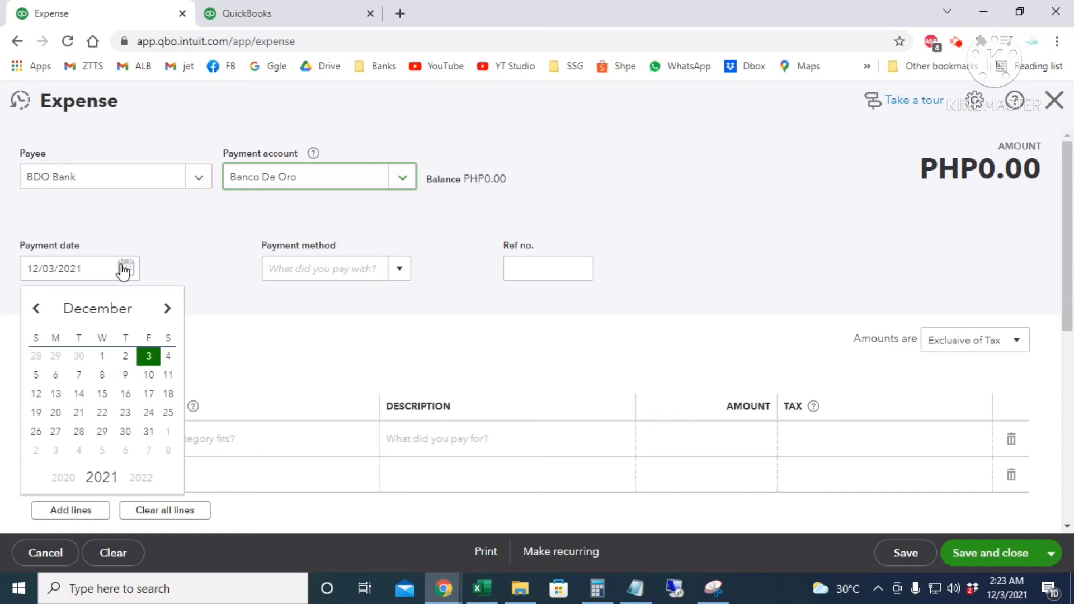
{"action": "left_click", "coordinate": [34, 308]}
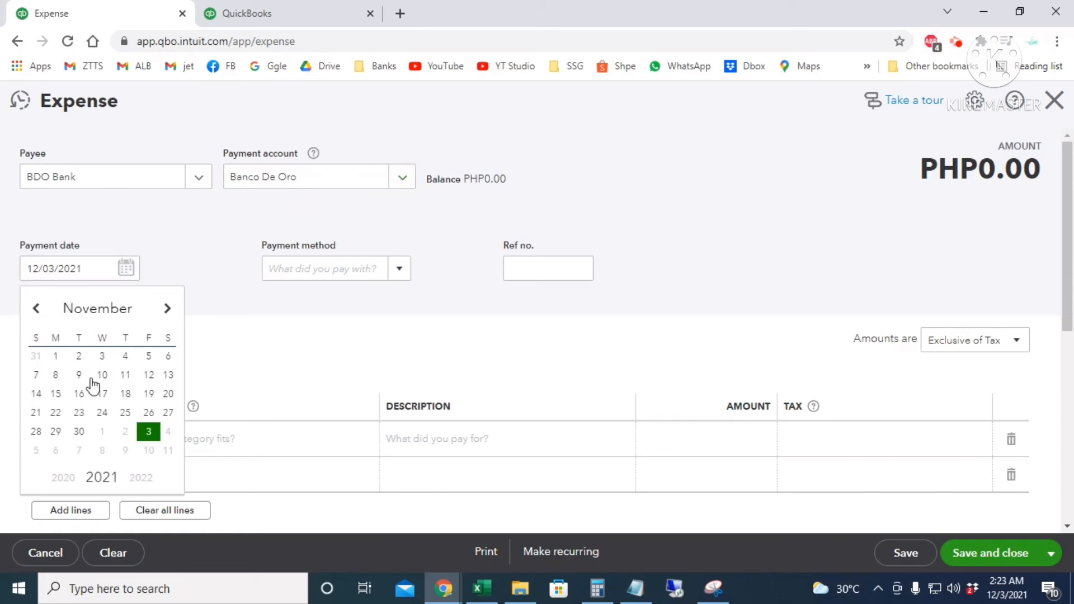
{"action": "left_click", "coordinate": [126, 358]}
{"action": "scroll", "coordinate": [668, 252], "scroll_direction": "down", "scroll_amount": 1}
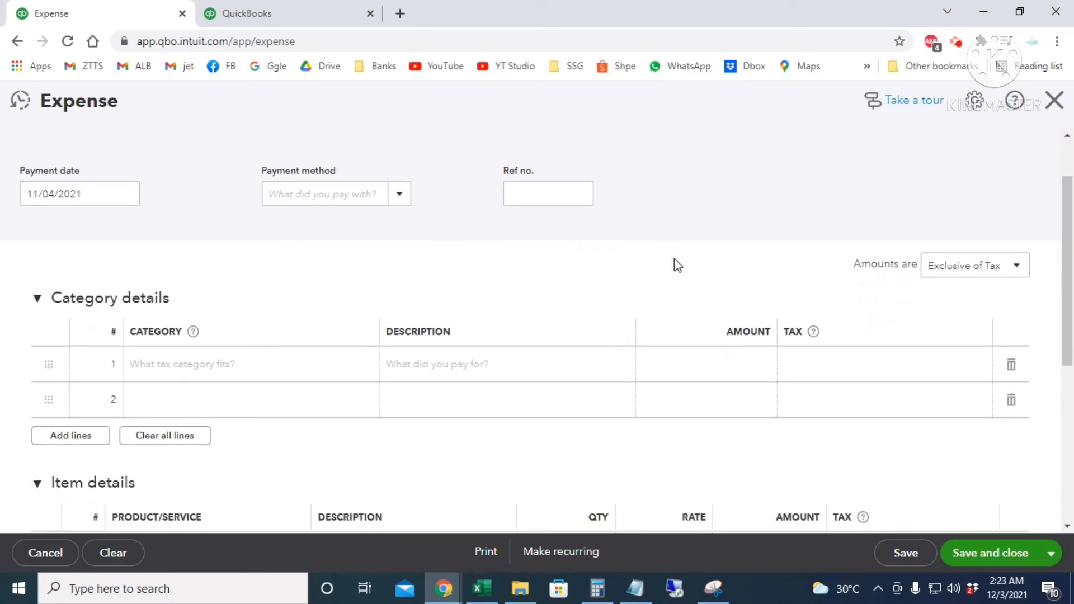
{"action": "left_click", "coordinate": [399, 190]}
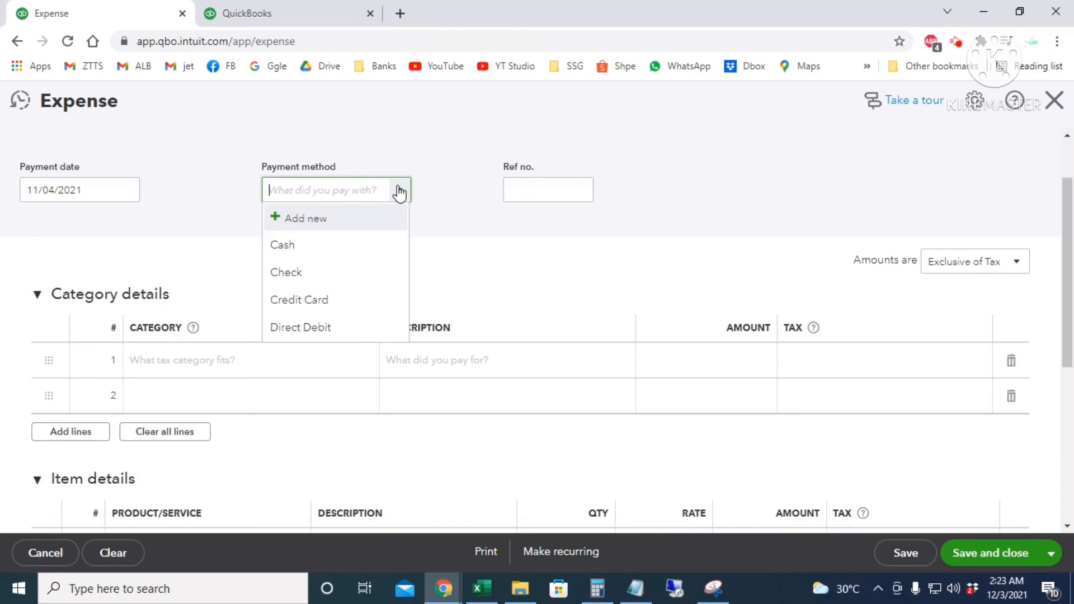
{"action": "left_click", "coordinate": [330, 335]}
{"action": "scroll", "coordinate": [582, 212], "scroll_direction": "down", "scroll_amount": 1}
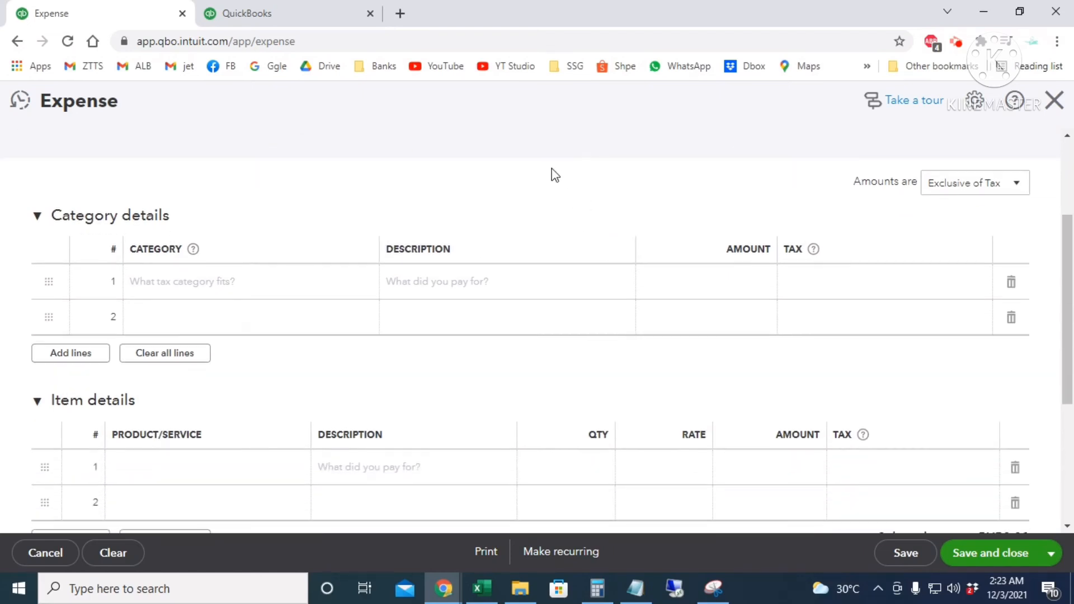
{"action": "scroll", "coordinate": [551, 184], "scroll_direction": "up", "scroll_amount": 1}
{"action": "left_click", "coordinate": [542, 208]}
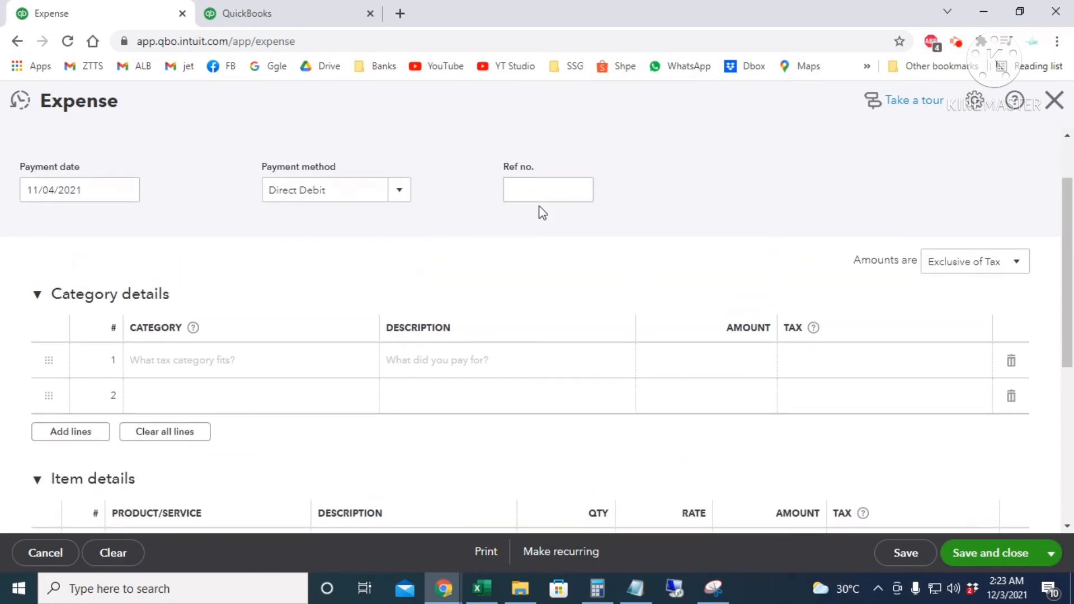
{"action": "left_click", "coordinate": [556, 198]}
{"action": "left_click", "coordinate": [545, 215]}
Enter a Bank Service Charges line of 25.00 with No VAT, and save and close the expense
{"action": "left_click", "coordinate": [174, 375]}
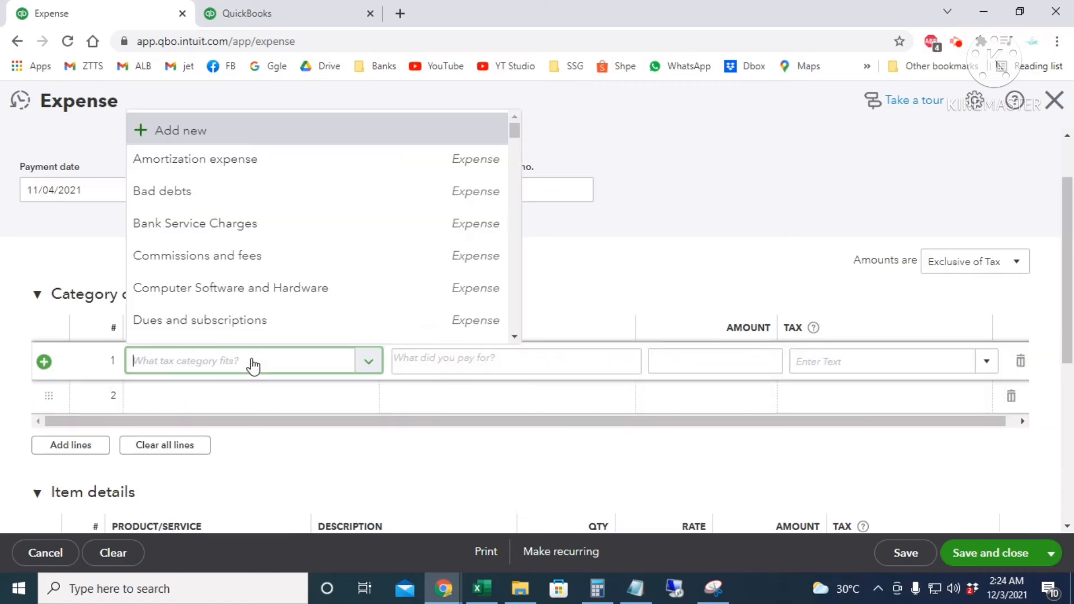
{"action": "type", "text": "bank ser"}
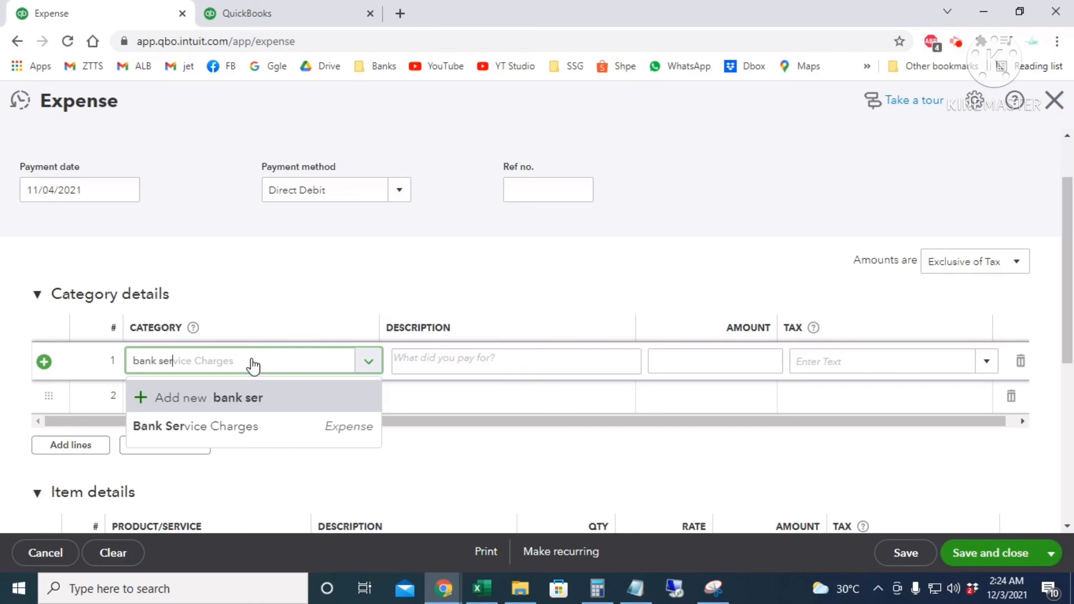
{"action": "left_click", "coordinate": [268, 429]}
{"action": "left_click", "coordinate": [743, 358]}
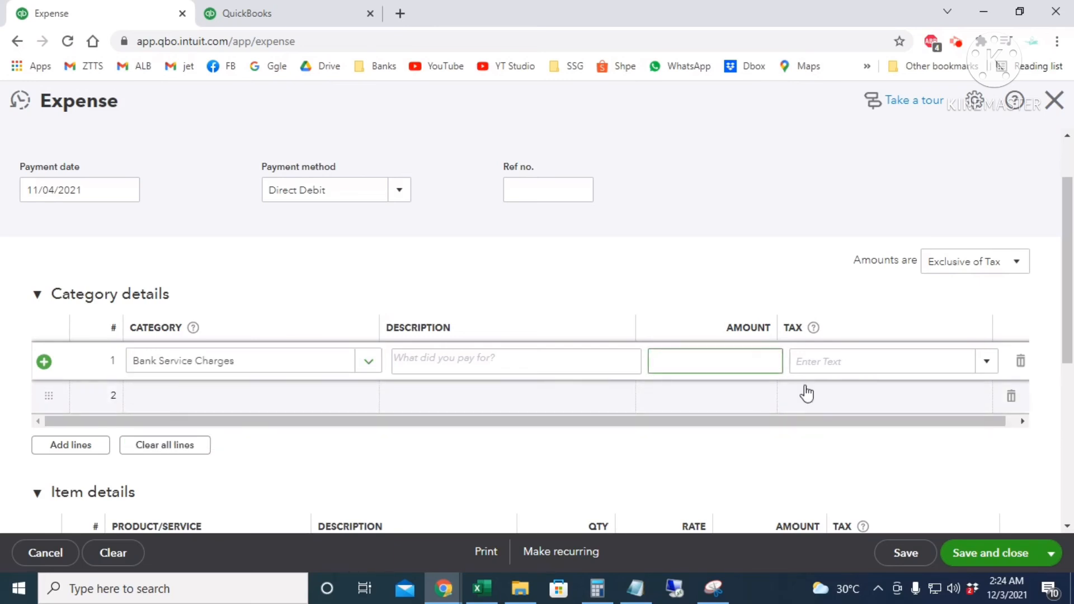
{"action": "type", "text": "25"}
{"action": "key", "text": "Tab"}
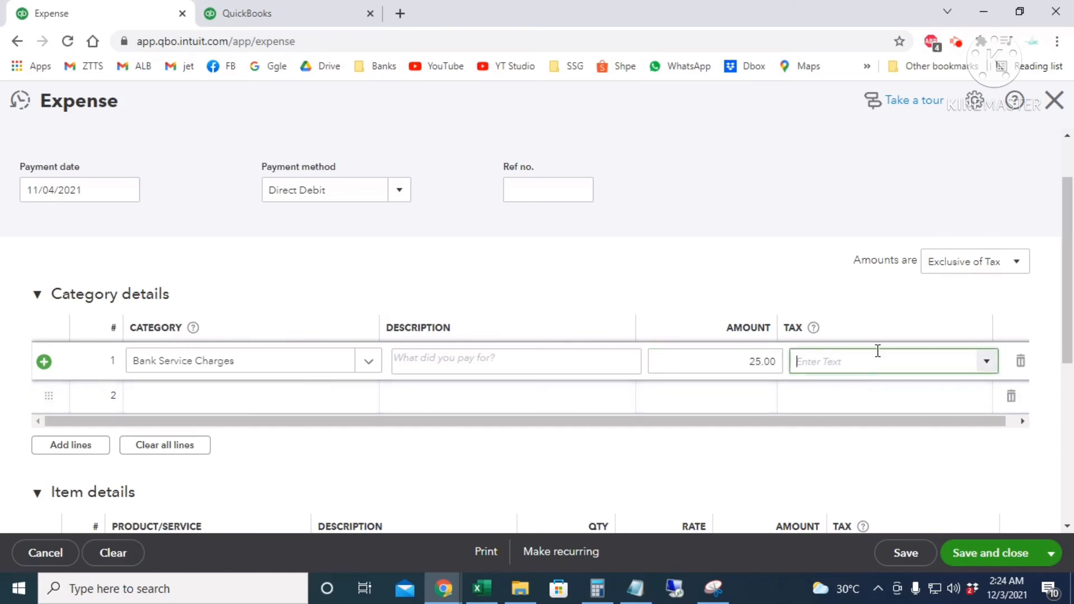
{"action": "left_click", "coordinate": [986, 361]}
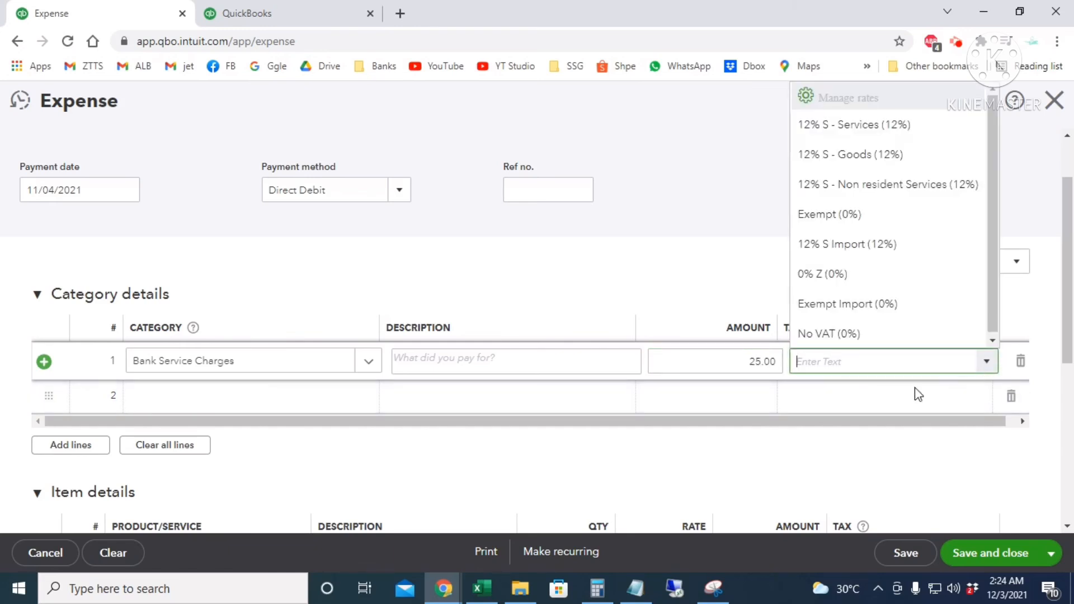
{"action": "left_click", "coordinate": [822, 334]}
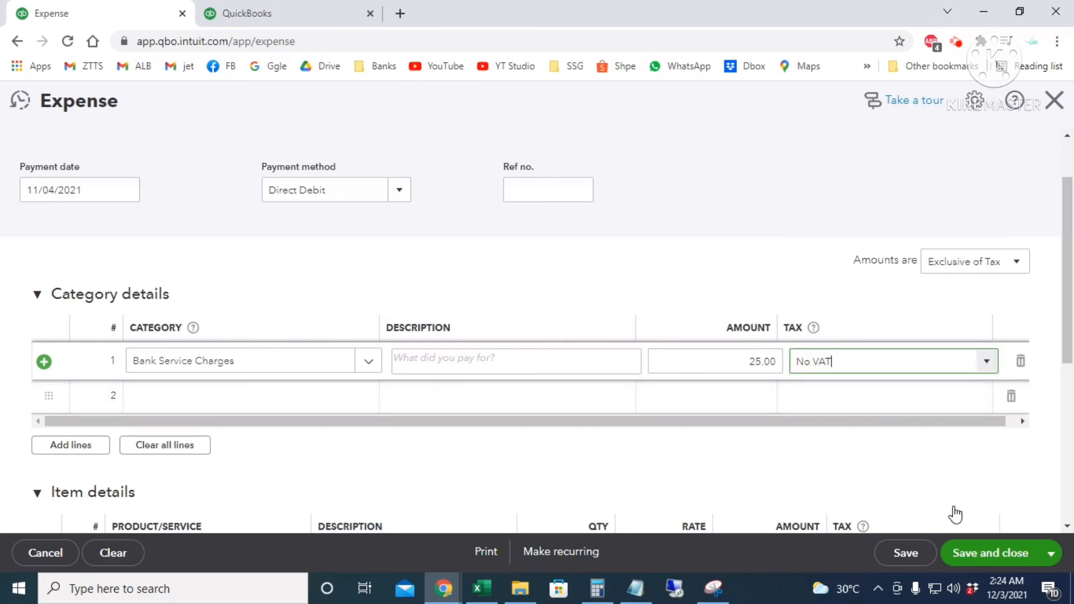
{"action": "left_click", "coordinate": [979, 554]}
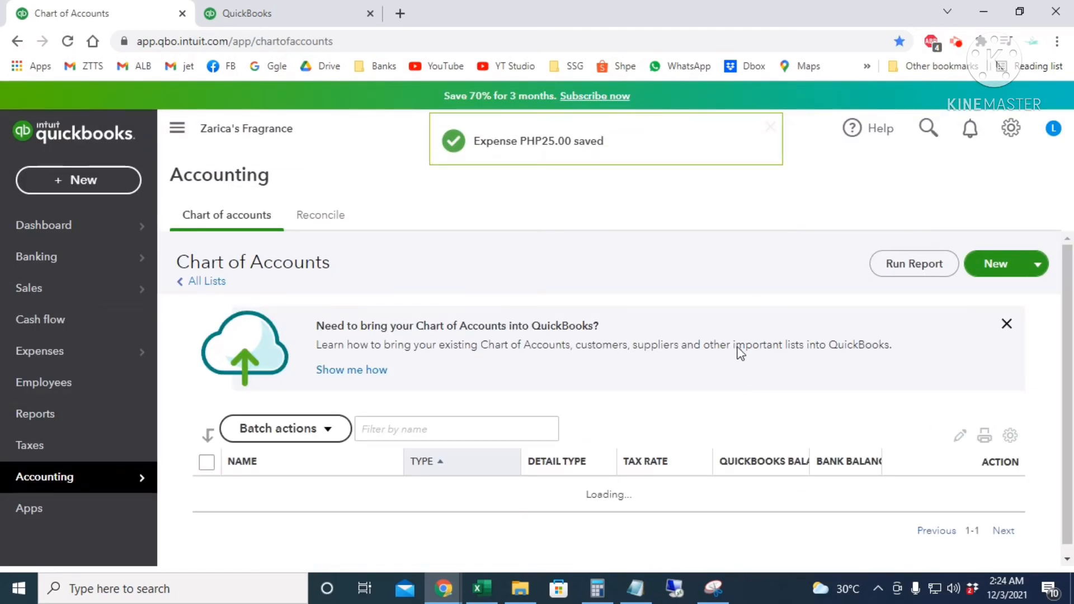
Check the account history of Banco De Oro and return to the chart of accounts
{"action": "scroll", "coordinate": [688, 263], "scroll_direction": "down", "scroll_amount": 3}
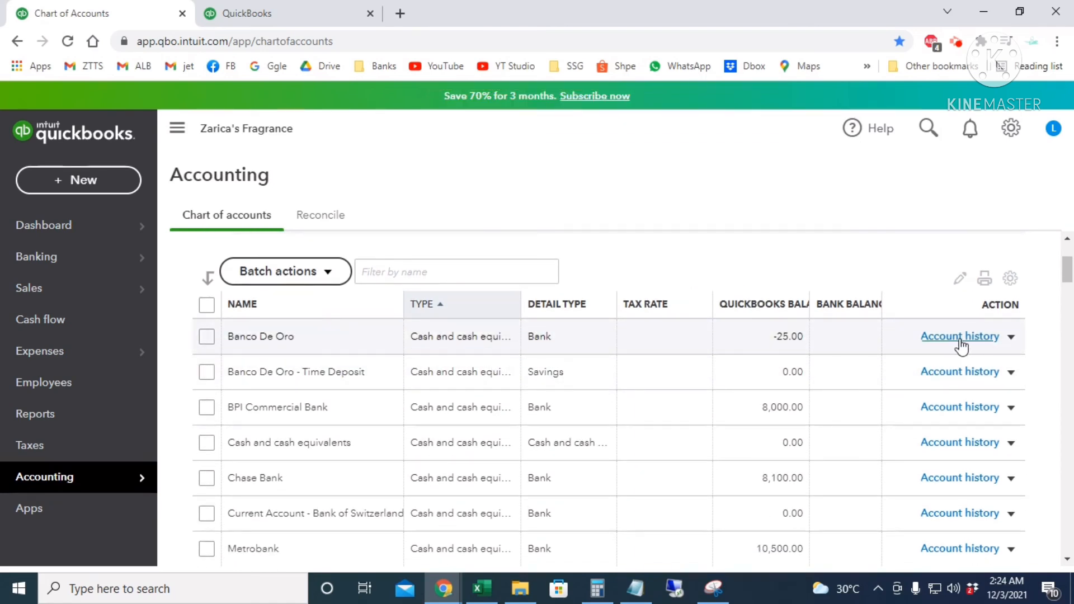
{"action": "left_click", "coordinate": [960, 337]}
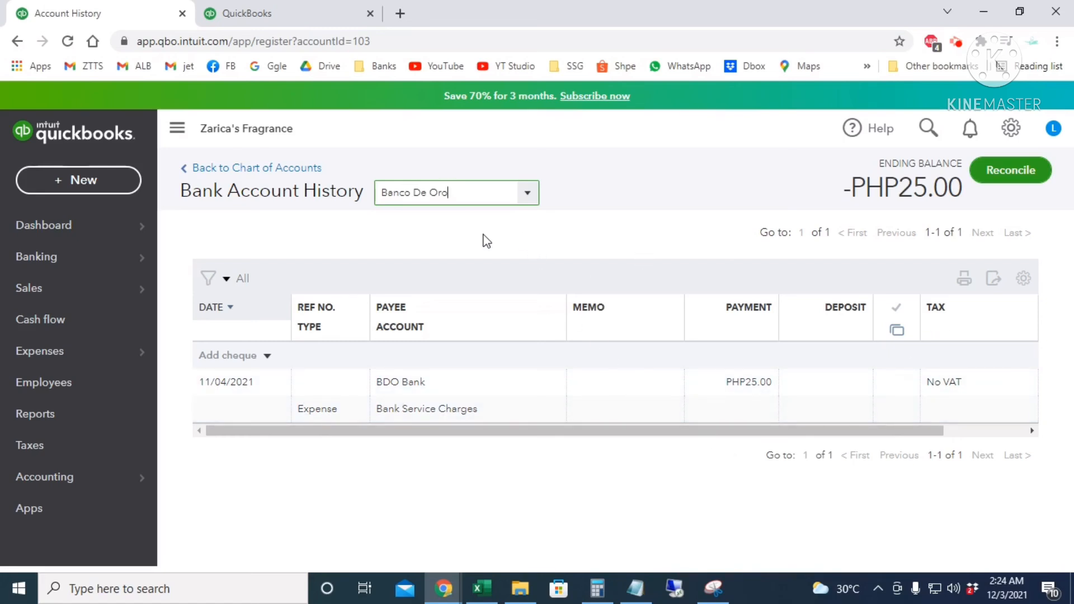
{"action": "left_click", "coordinate": [250, 169]}
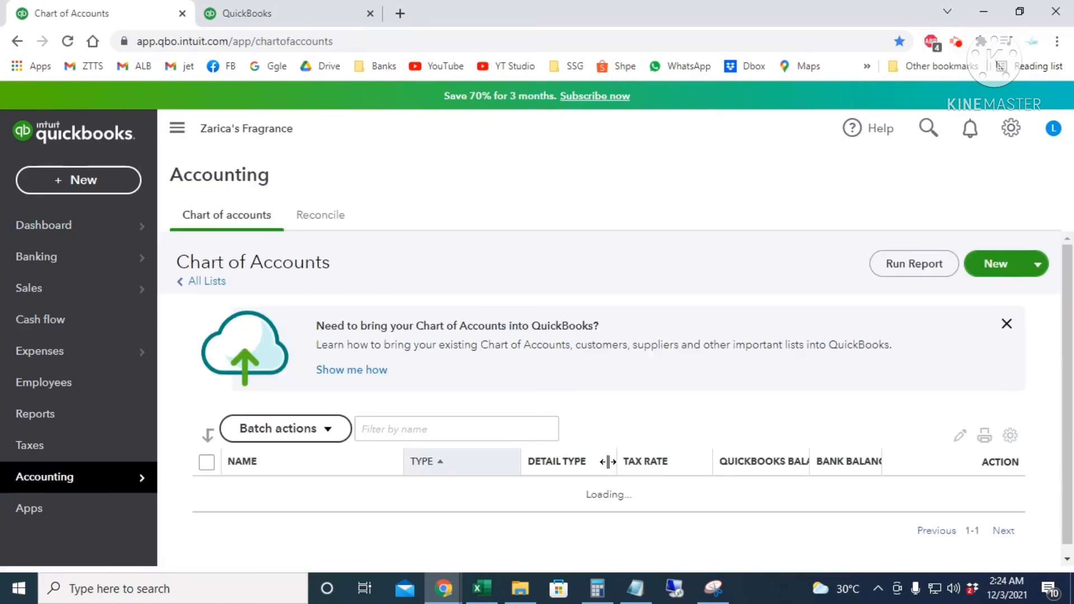
Filter the chart of accounts by "bank serv" and run the report for Bank Service Charges to review its transactions
{"action": "scroll", "coordinate": [608, 462], "scroll_direction": "down", "scroll_amount": 10}
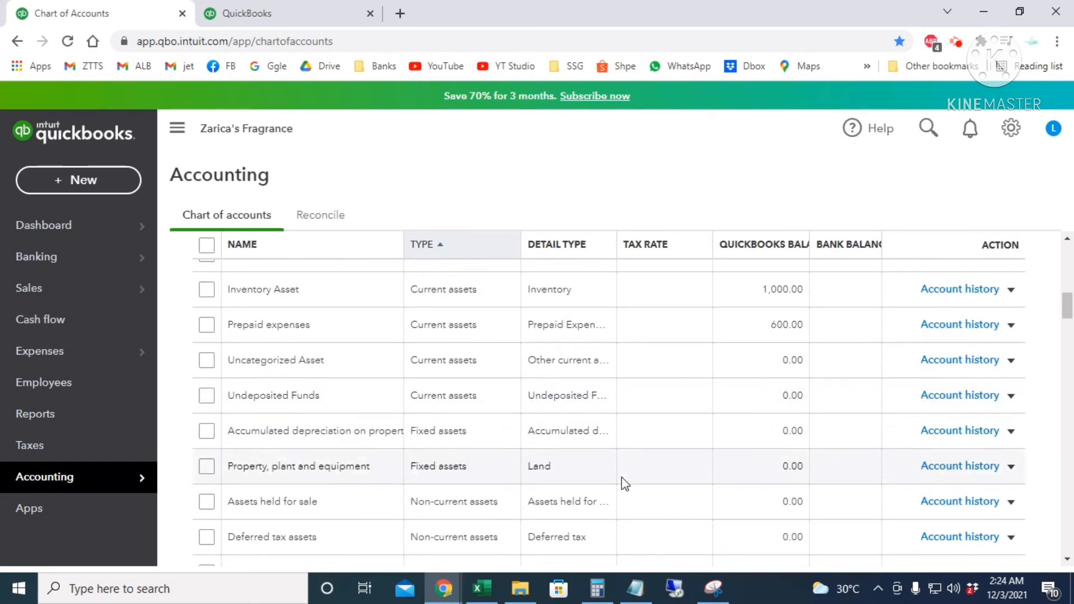
{"action": "scroll", "coordinate": [622, 478], "scroll_direction": "down", "scroll_amount": 10}
{"action": "scroll", "coordinate": [620, 483], "scroll_direction": "up", "scroll_amount": 7}
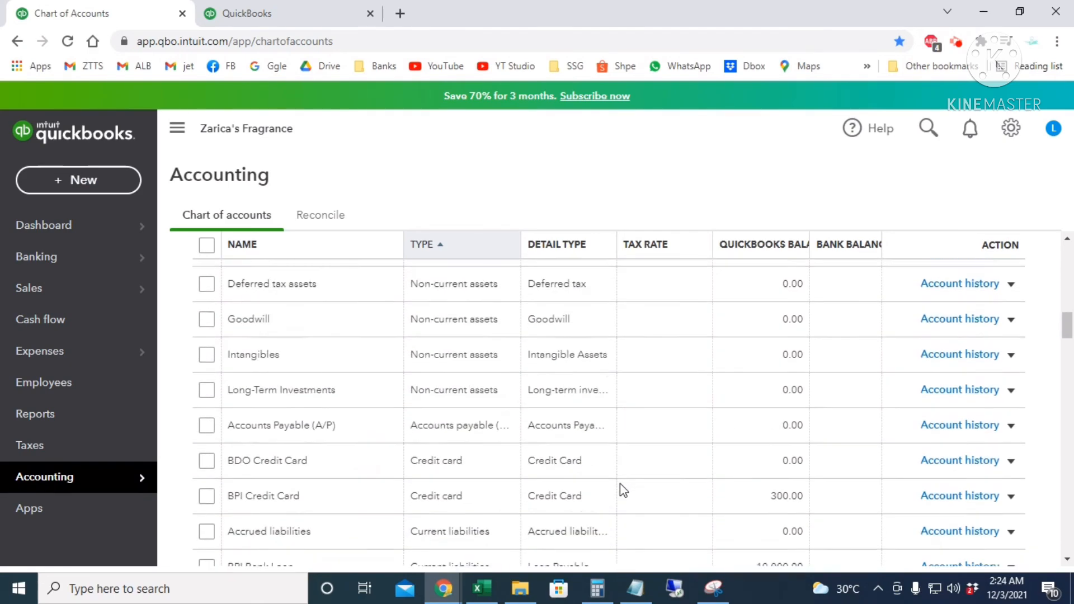
{"action": "scroll", "coordinate": [620, 484], "scroll_direction": "up", "scroll_amount": 10}
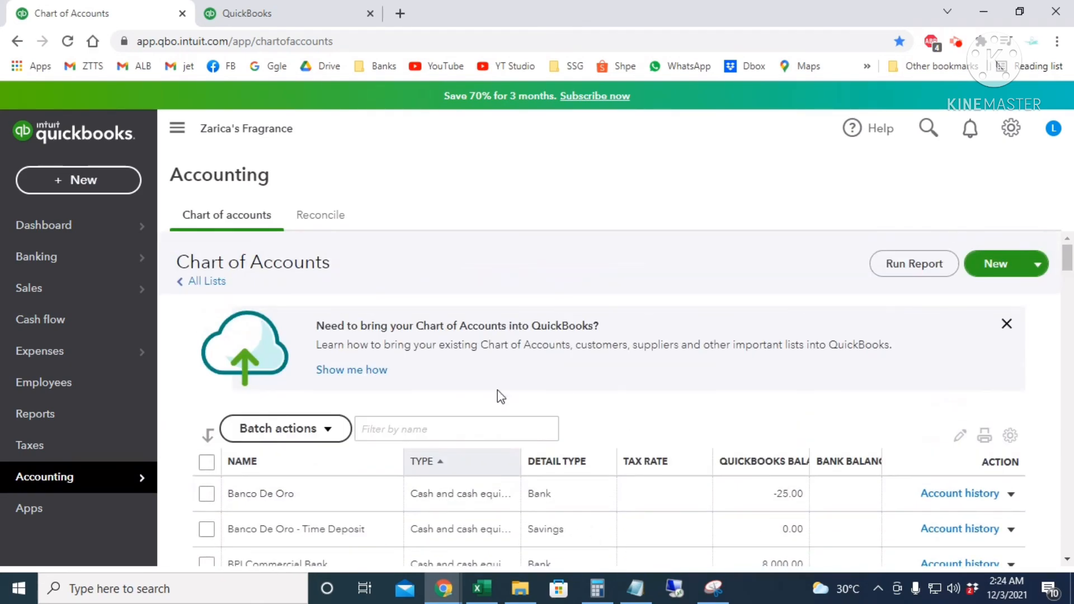
{"action": "left_click", "coordinate": [930, 129]}
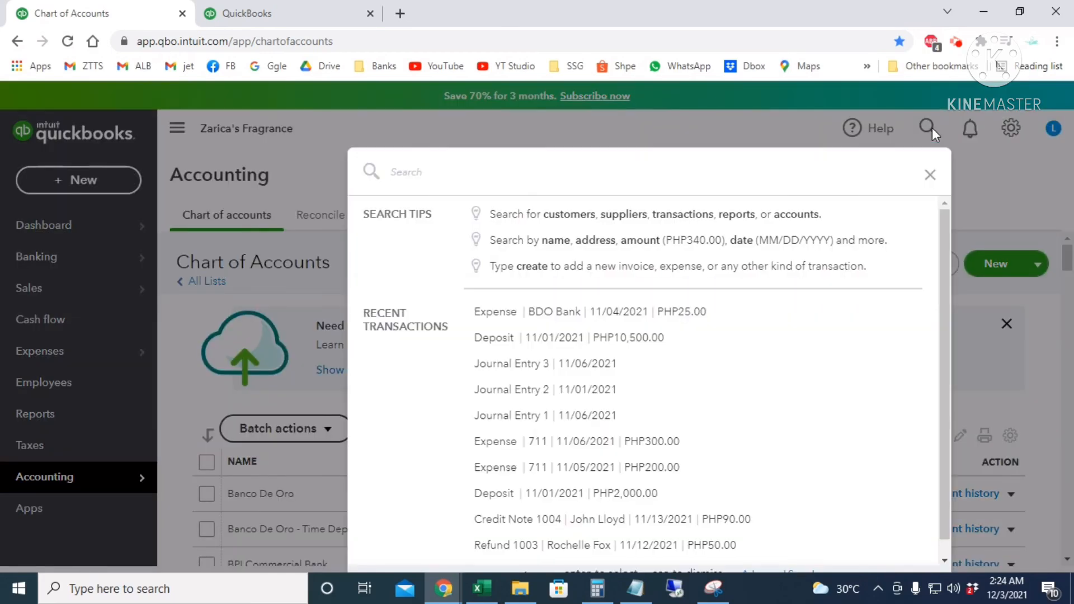
{"action": "left_click", "coordinate": [929, 175]}
{"action": "left_click", "coordinate": [457, 421]}
{"action": "type", "text": "b"}
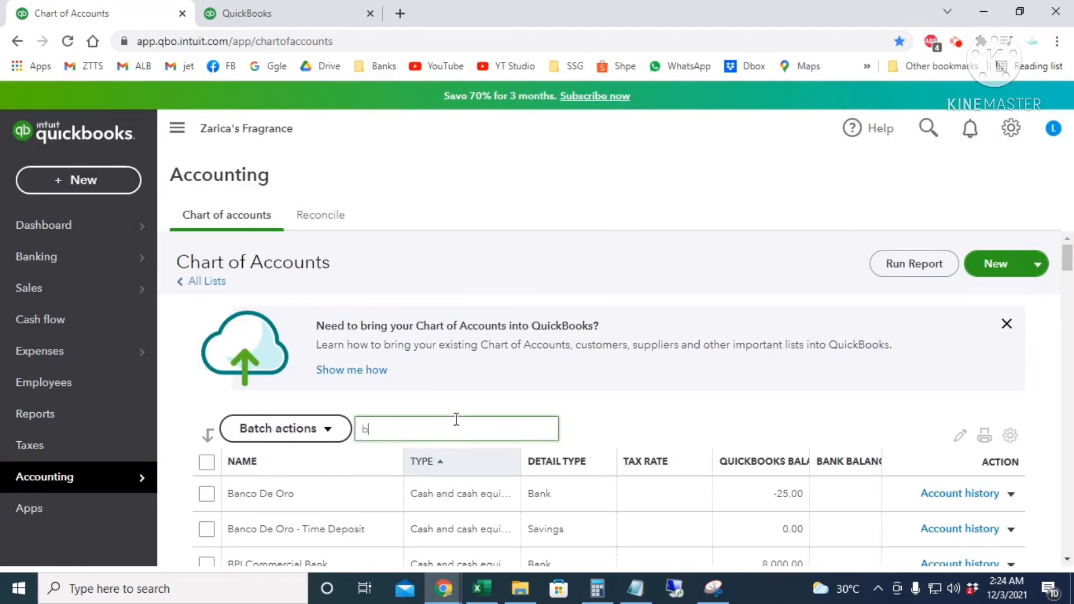
{"action": "type", "text": "ank ser"}
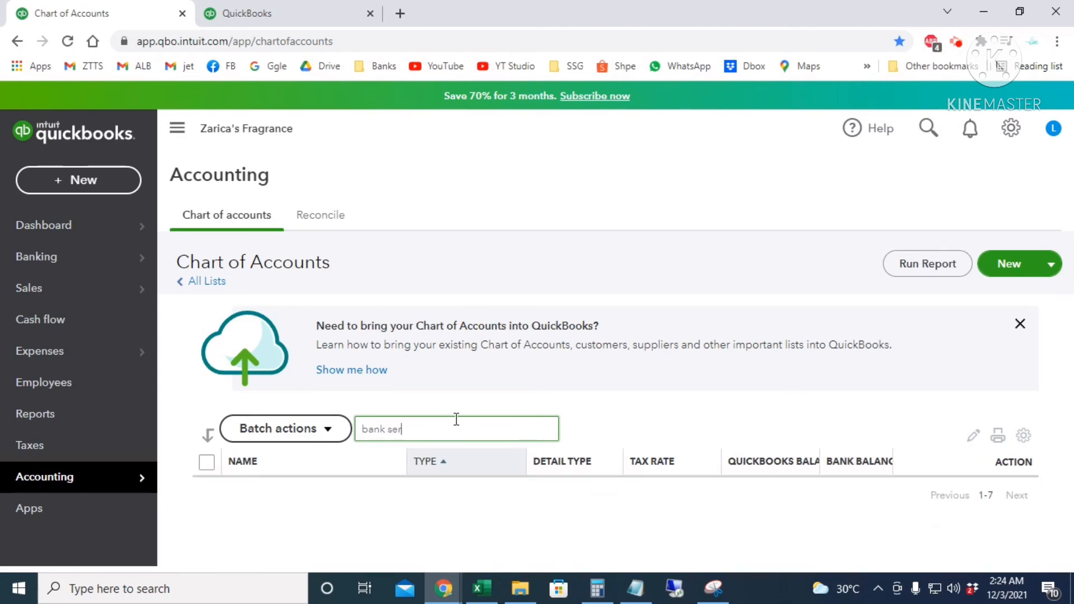
{"action": "type", "text": "v"}
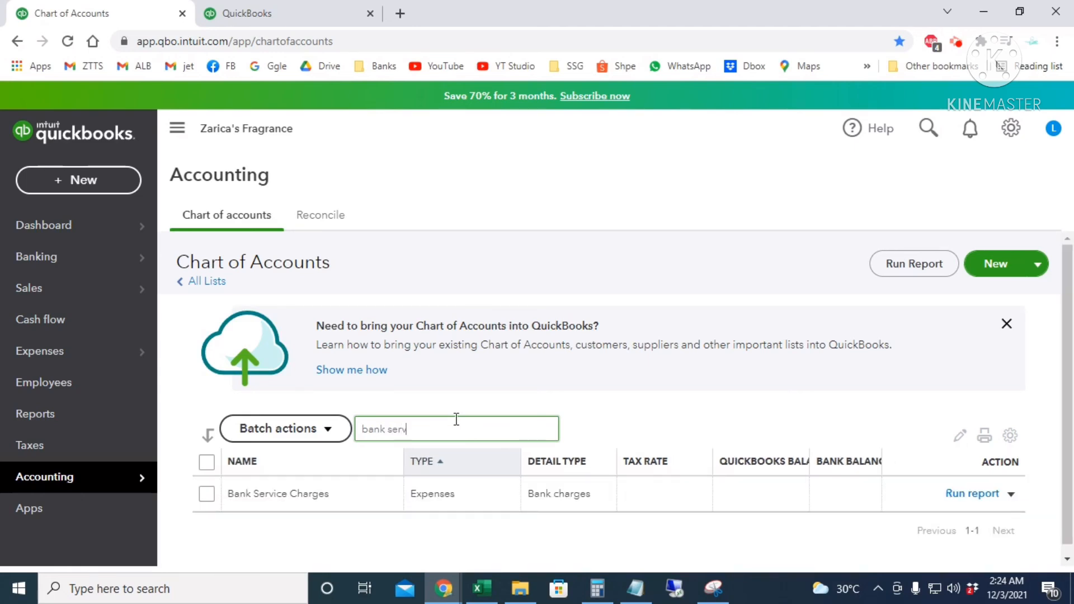
{"action": "left_click", "coordinate": [976, 495]}
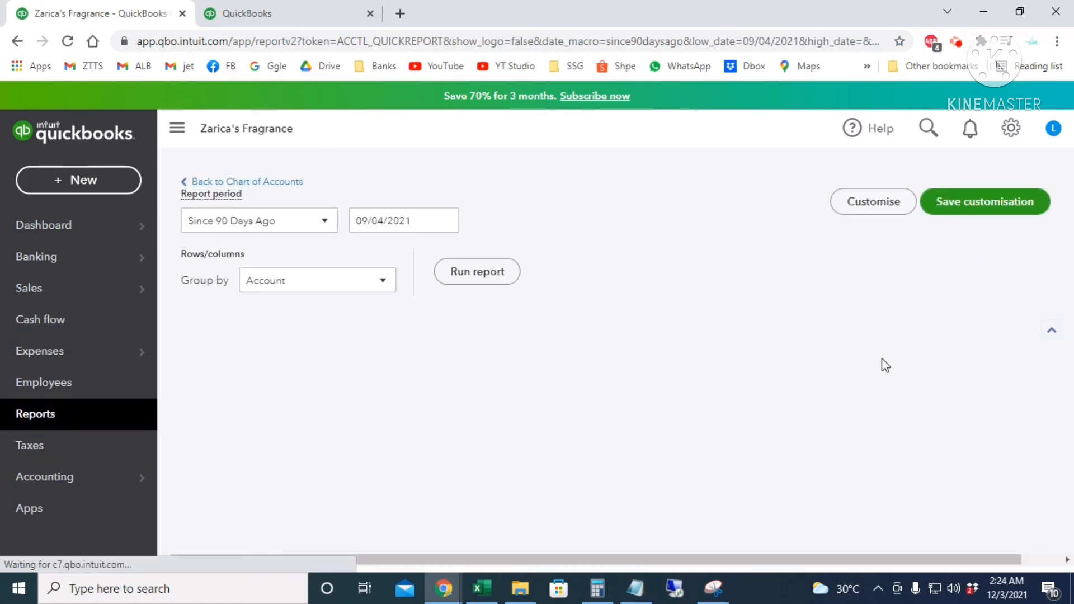
{"action": "scroll", "coordinate": [878, 369], "scroll_direction": "down", "scroll_amount": 2}
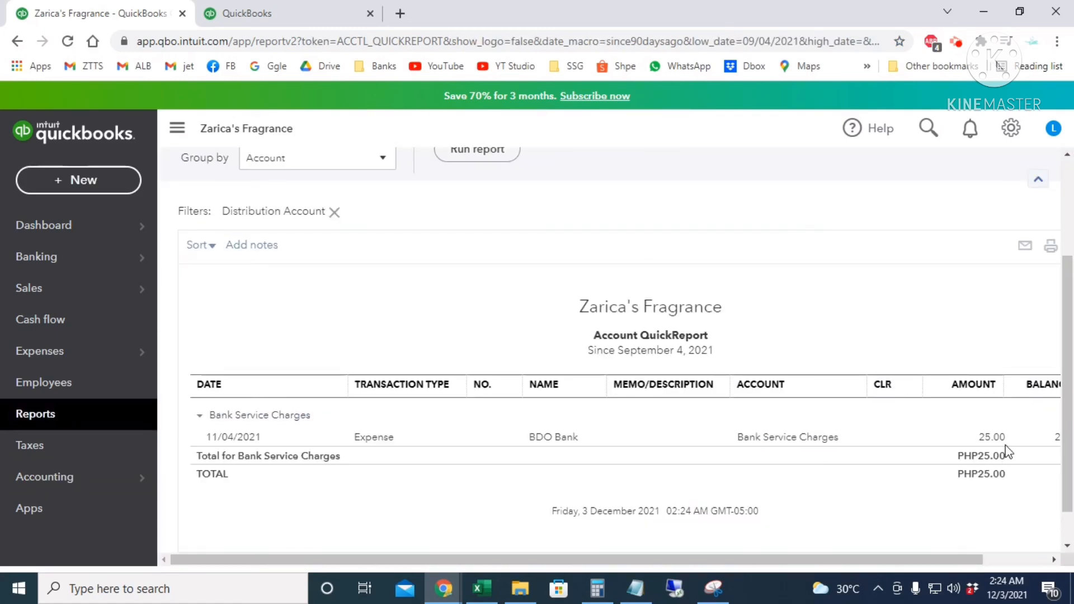